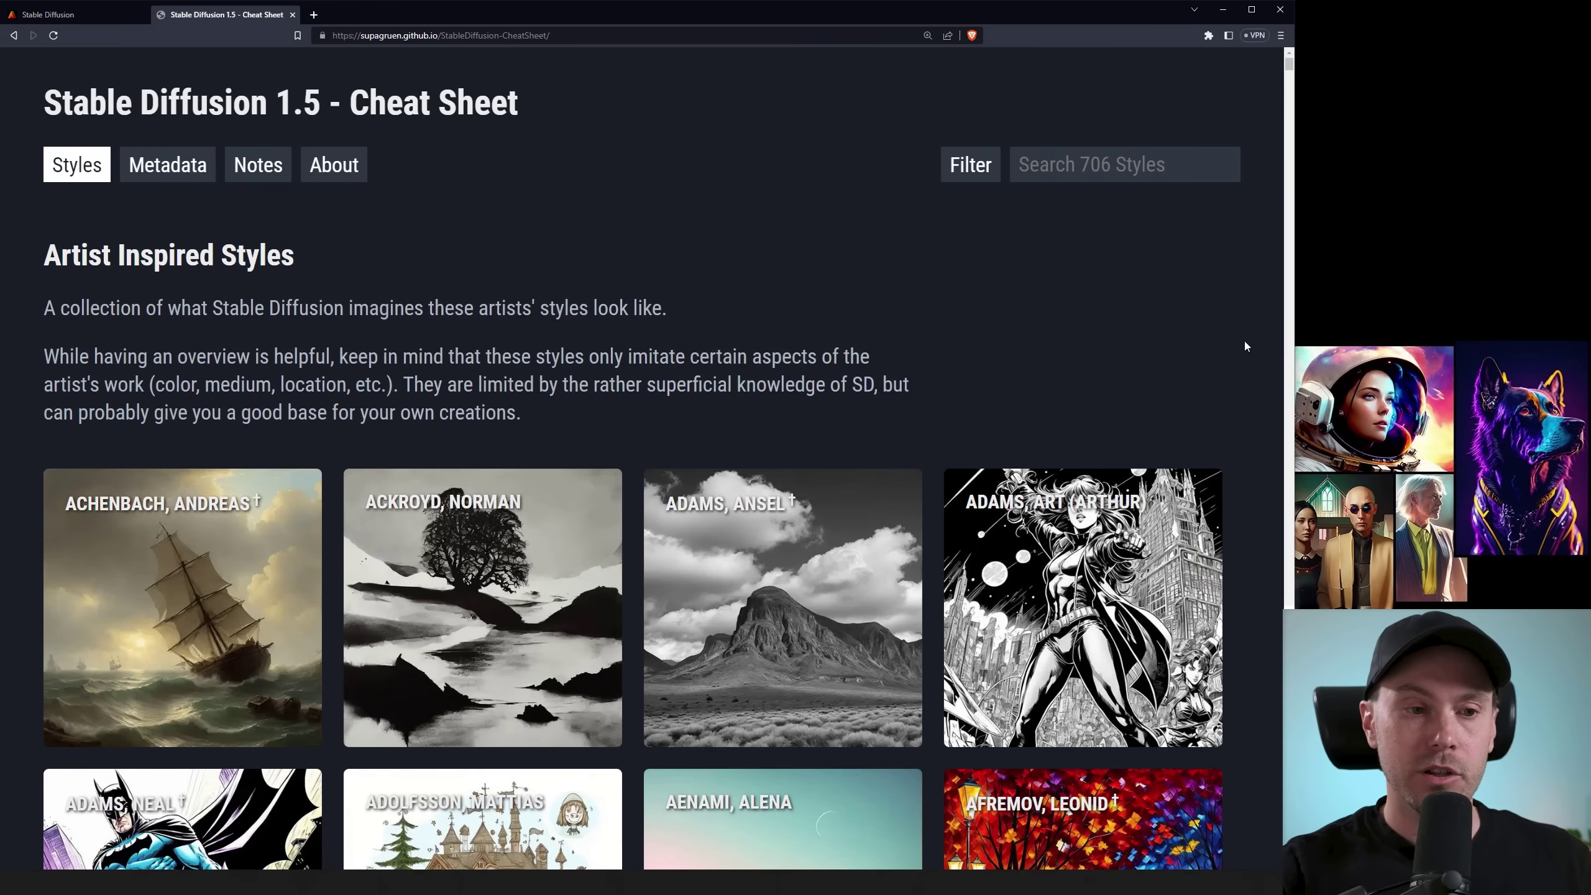
Autoscroll the artist styles gallery from the top down to the Ancher and Anderson entries
middle_click(1257, 303)
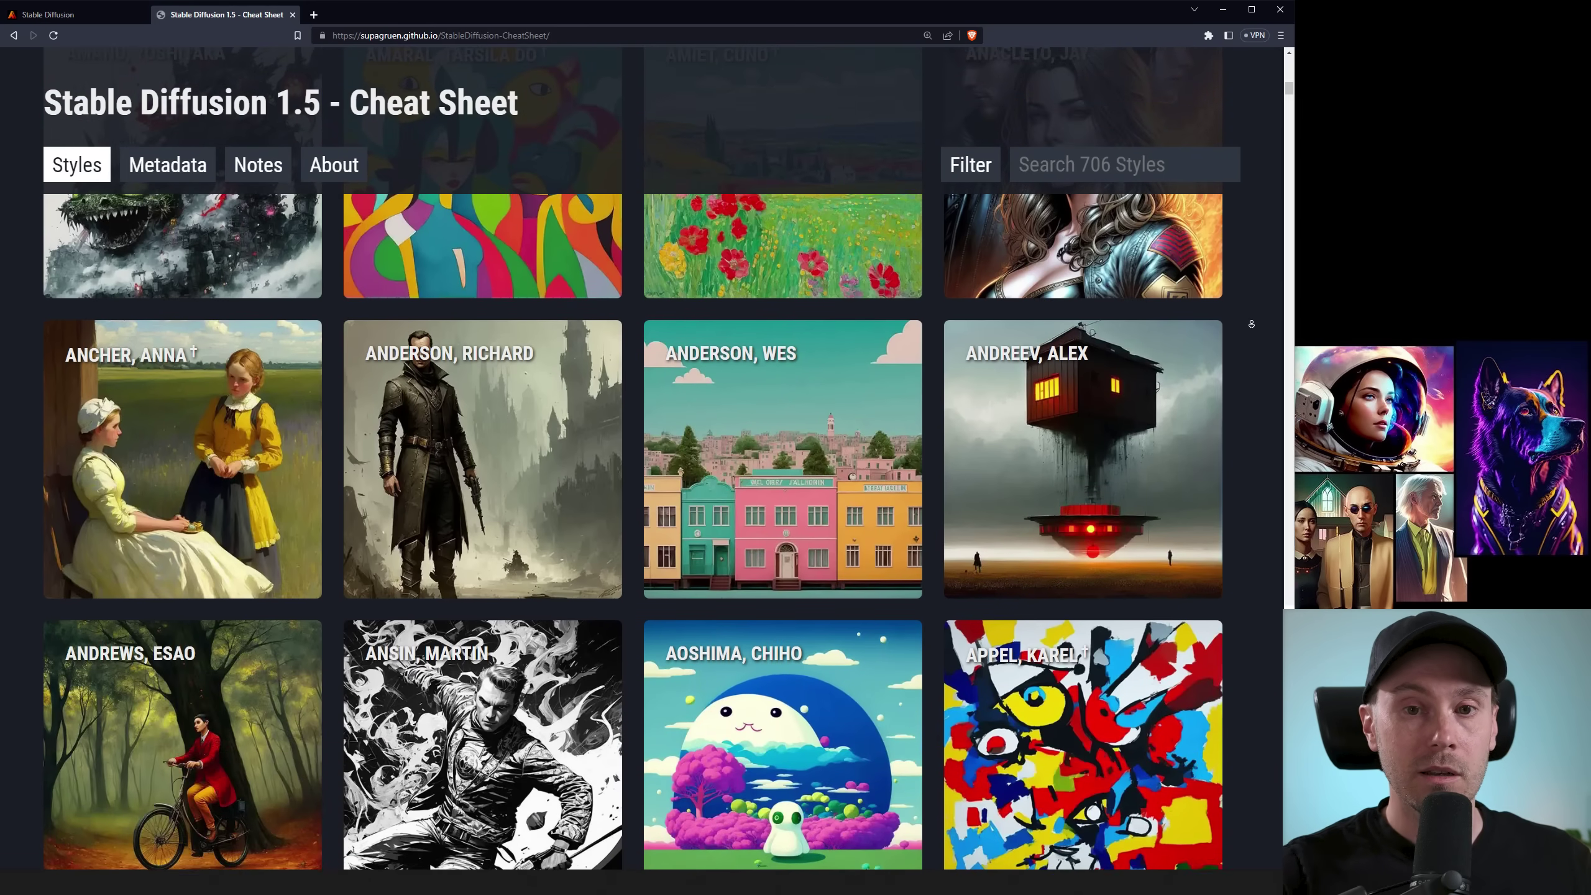
Preview the Wes Anderson style card, then autoscroll on to the Francis Cadell row
left_click(808, 391)
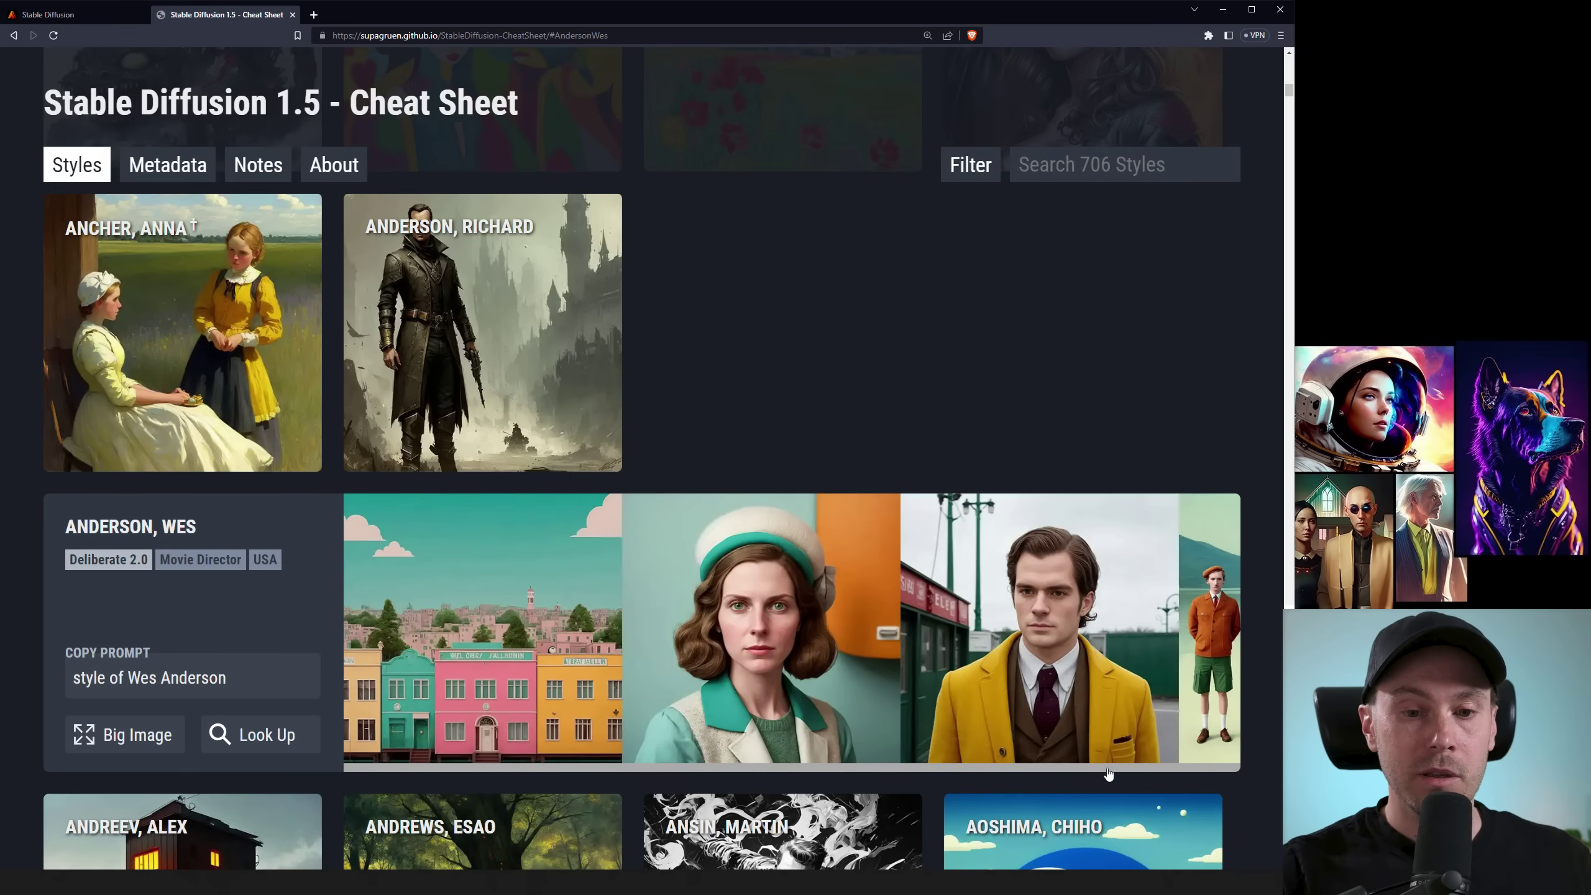
left_click(1132, 690)
middle_click(1251, 449)
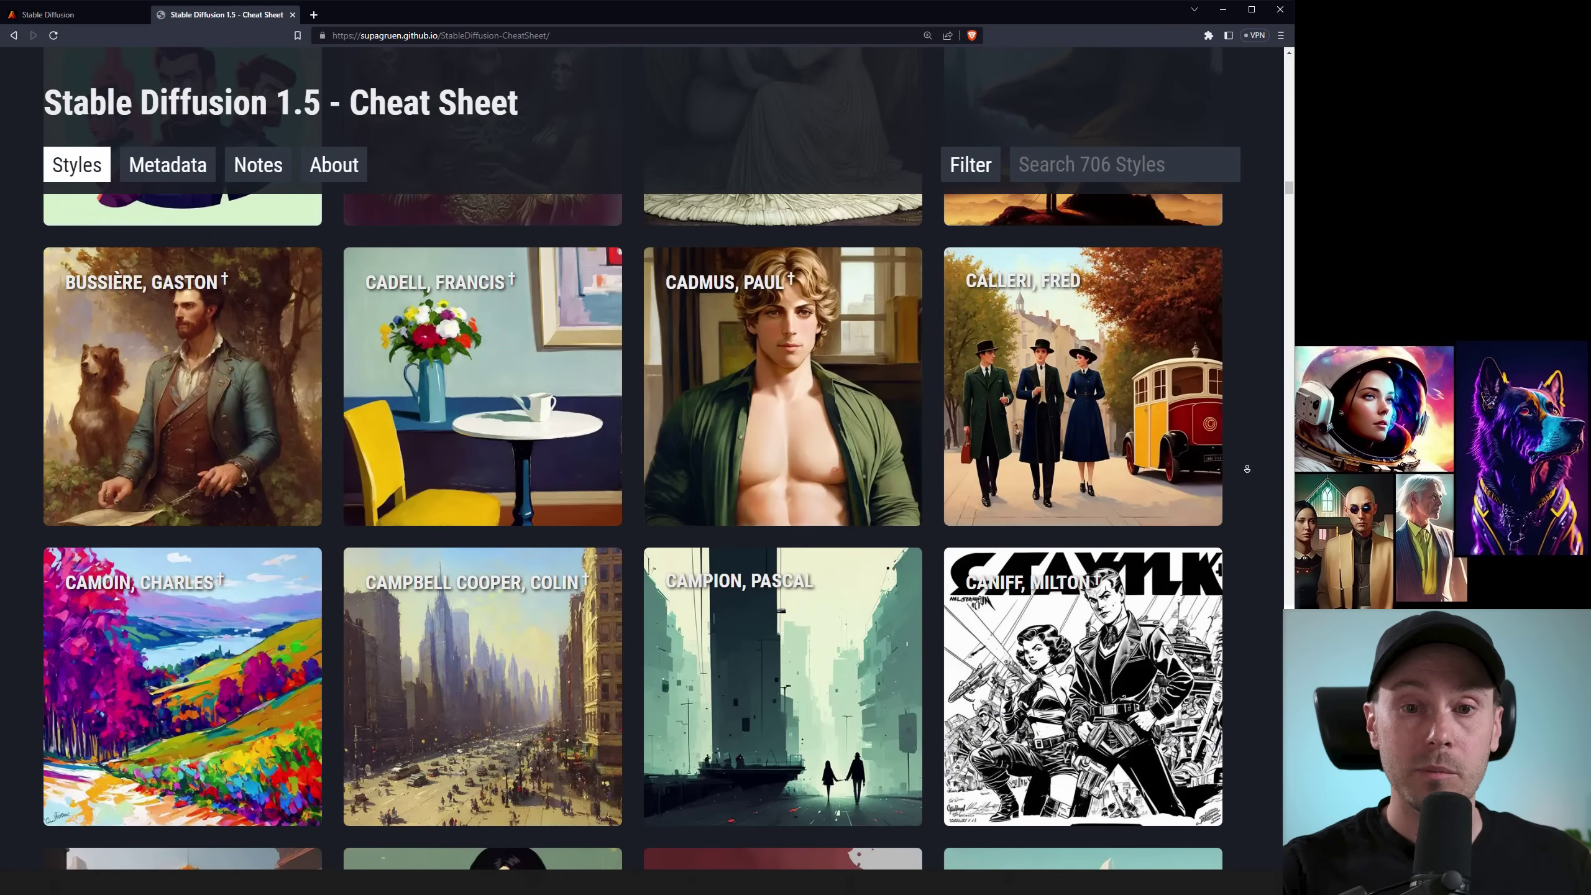
mouse_move(480, 293)
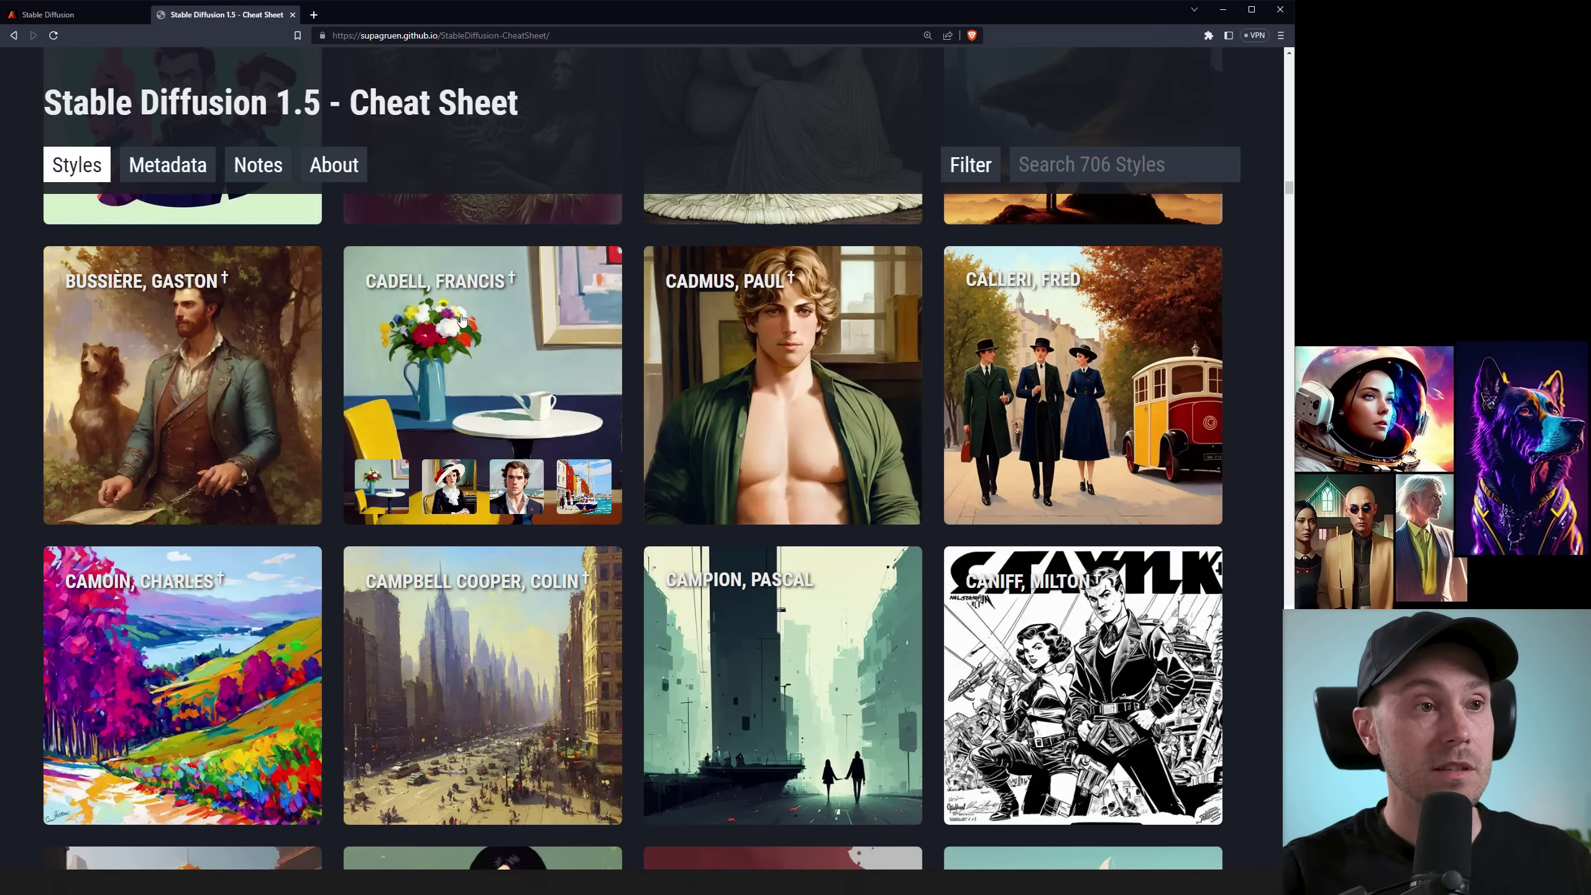
Enter the prompt 'cat in a hat, style of francis cadell', checking the artist name
left_click(87, 14)
left_click(136, 170)
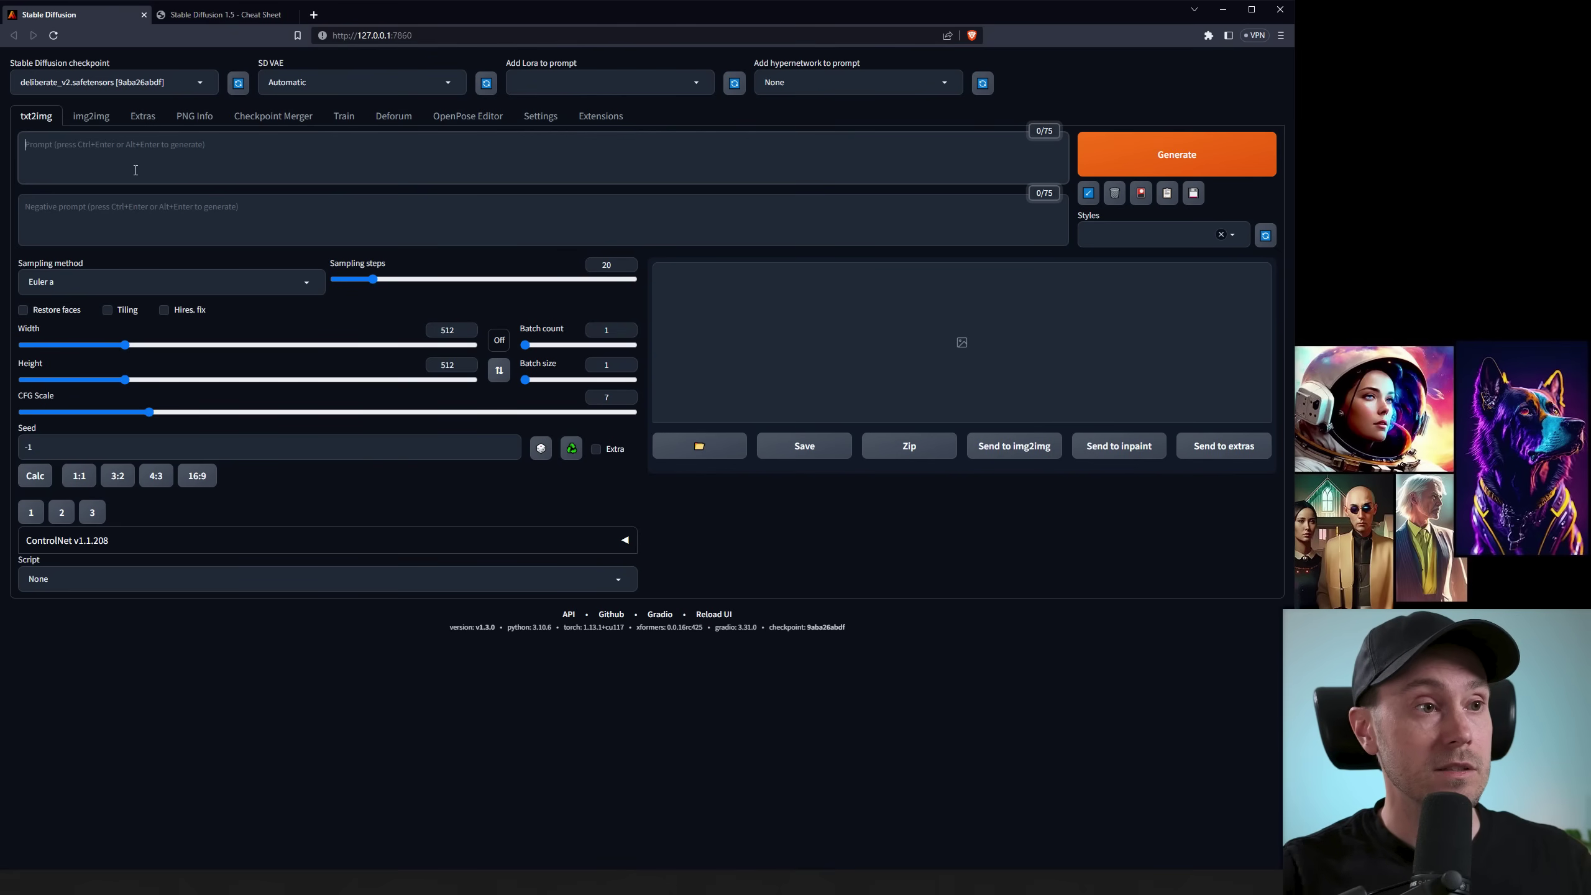
type("cat in a hat, style of francis cadell")
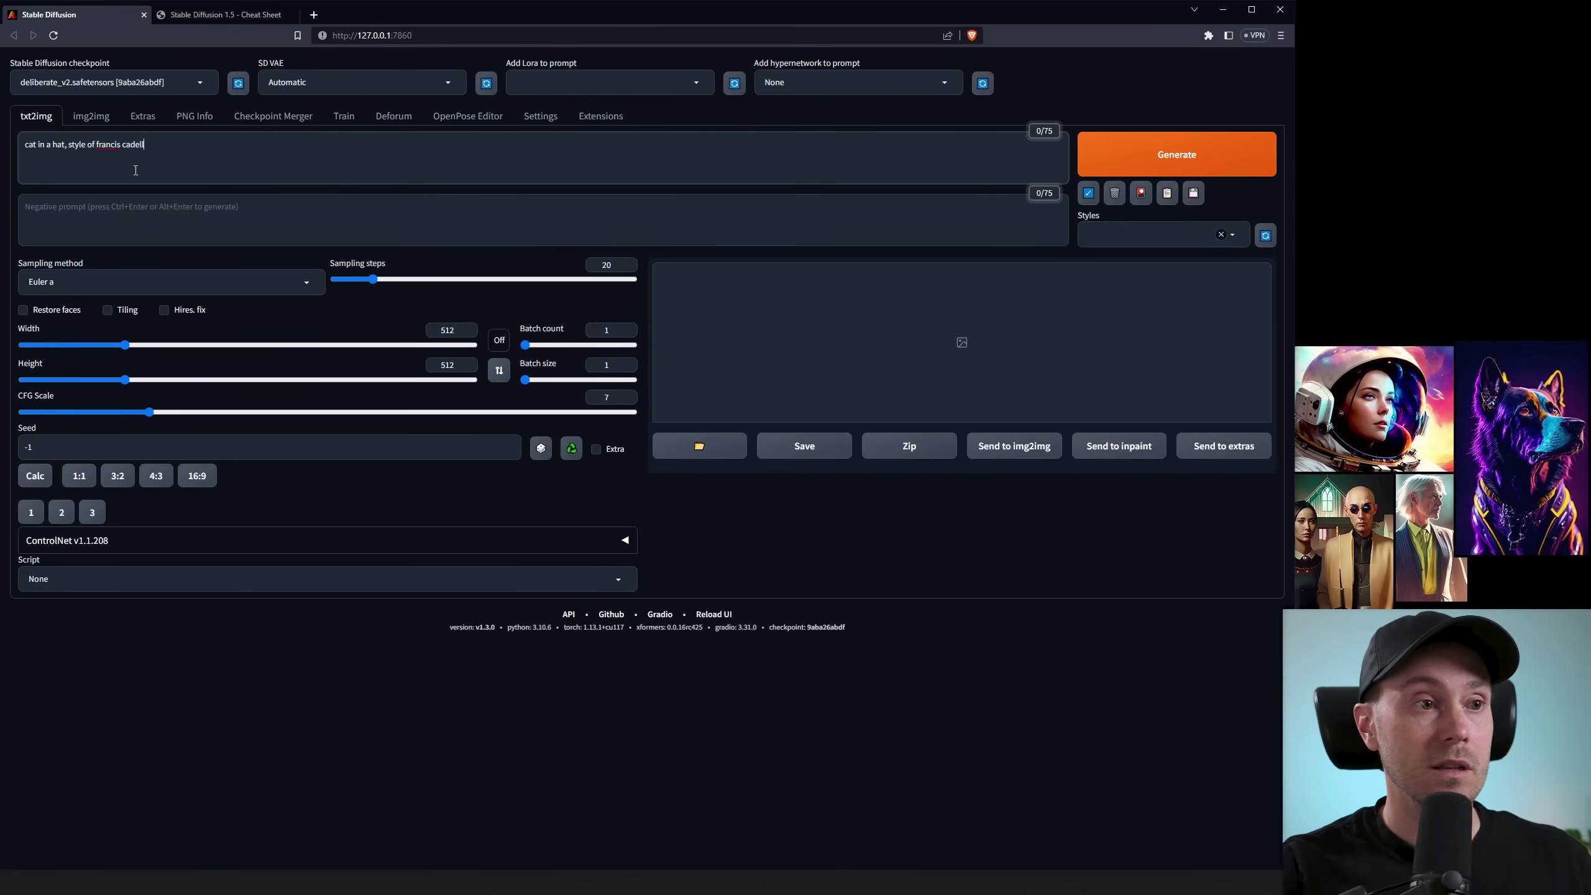
left_click(225, 14)
left_click(68, 17)
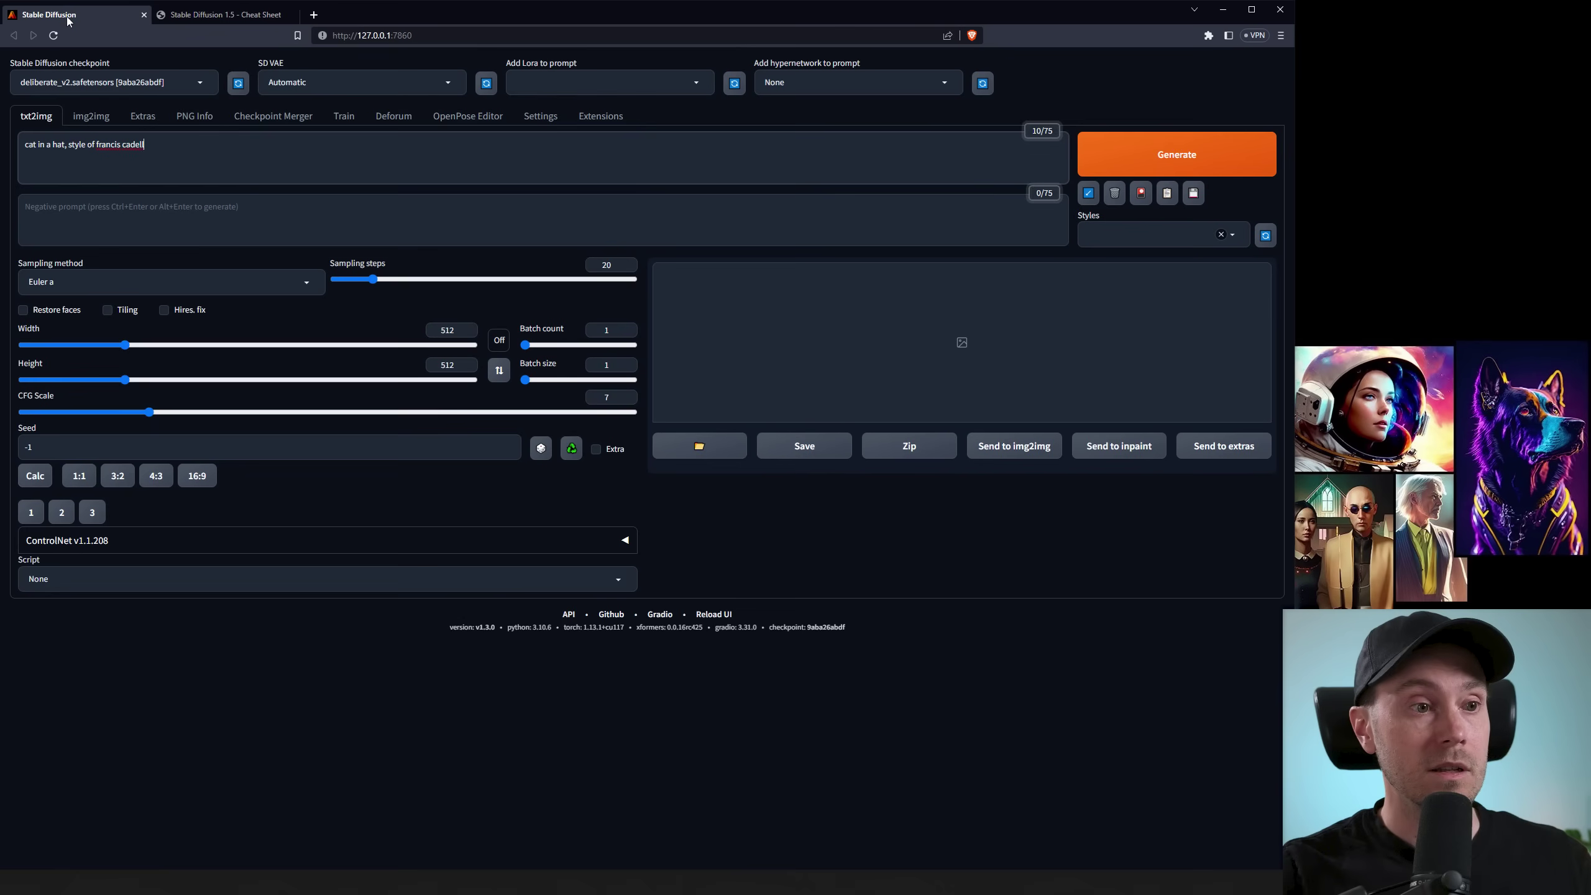
Set the DPM++ 2M Karras sampler and batch count 4, then generate
left_click(169, 282)
left_click(72, 508)
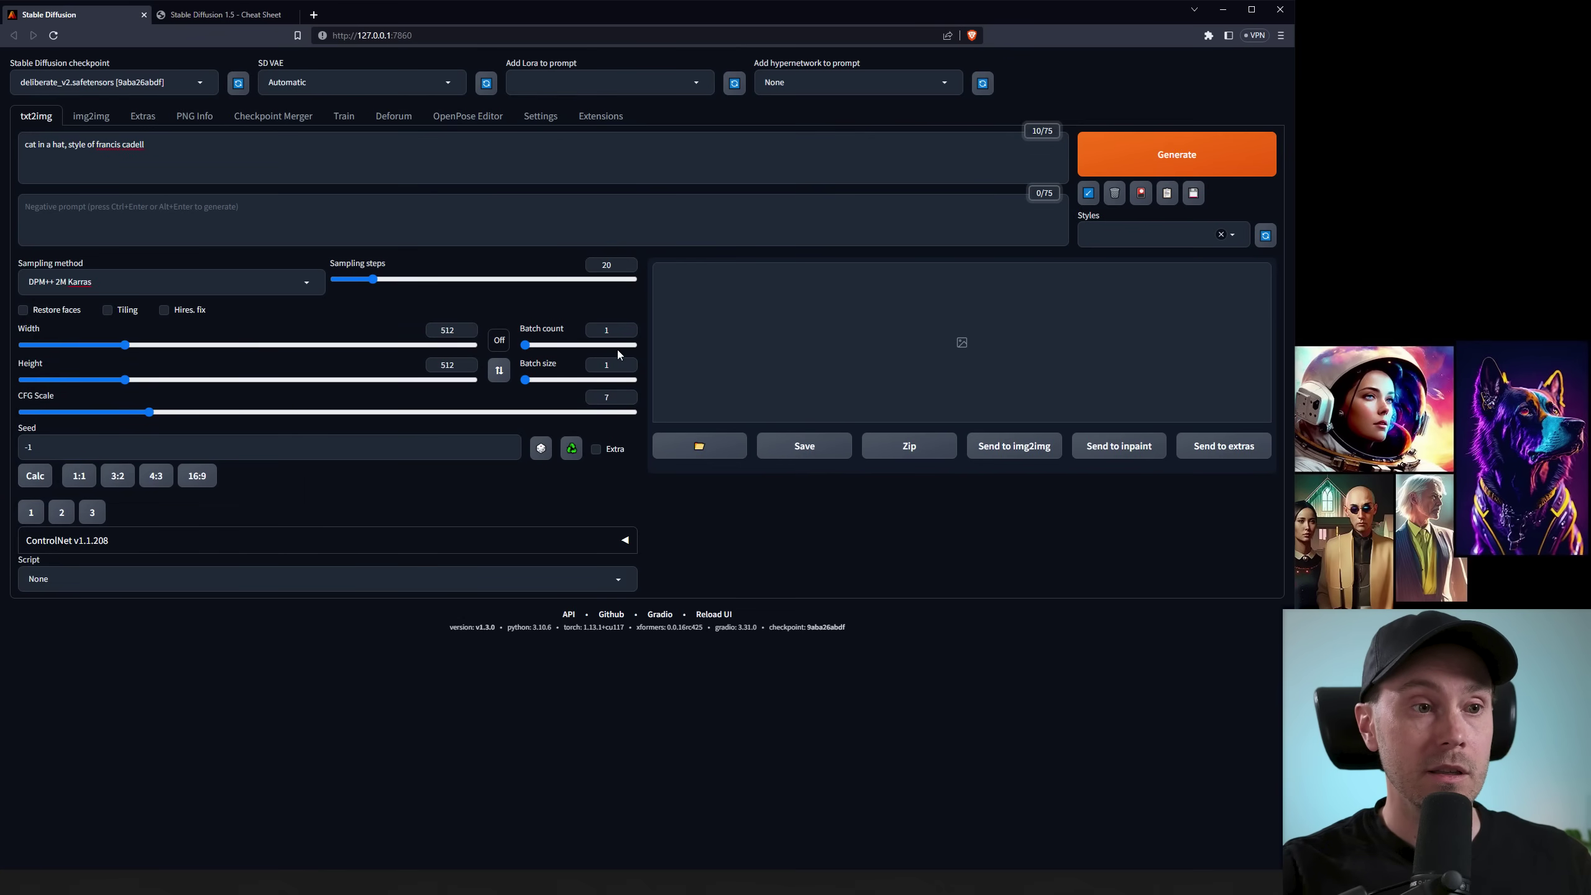
double_click(613, 331)
type("4")
left_click(1177, 154)
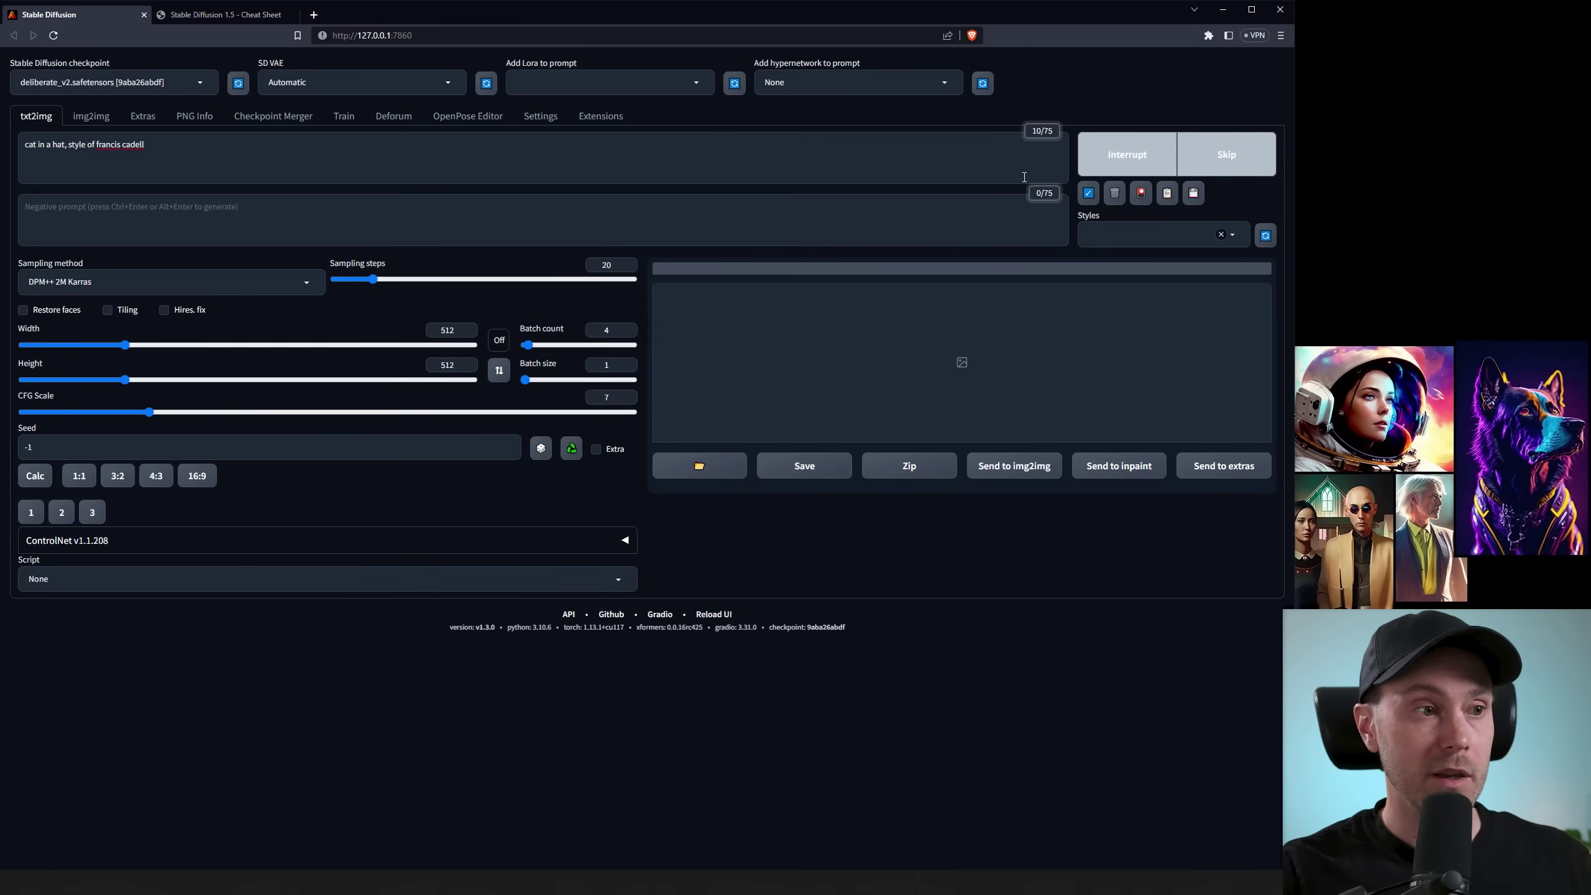
left_click(1247, 11)
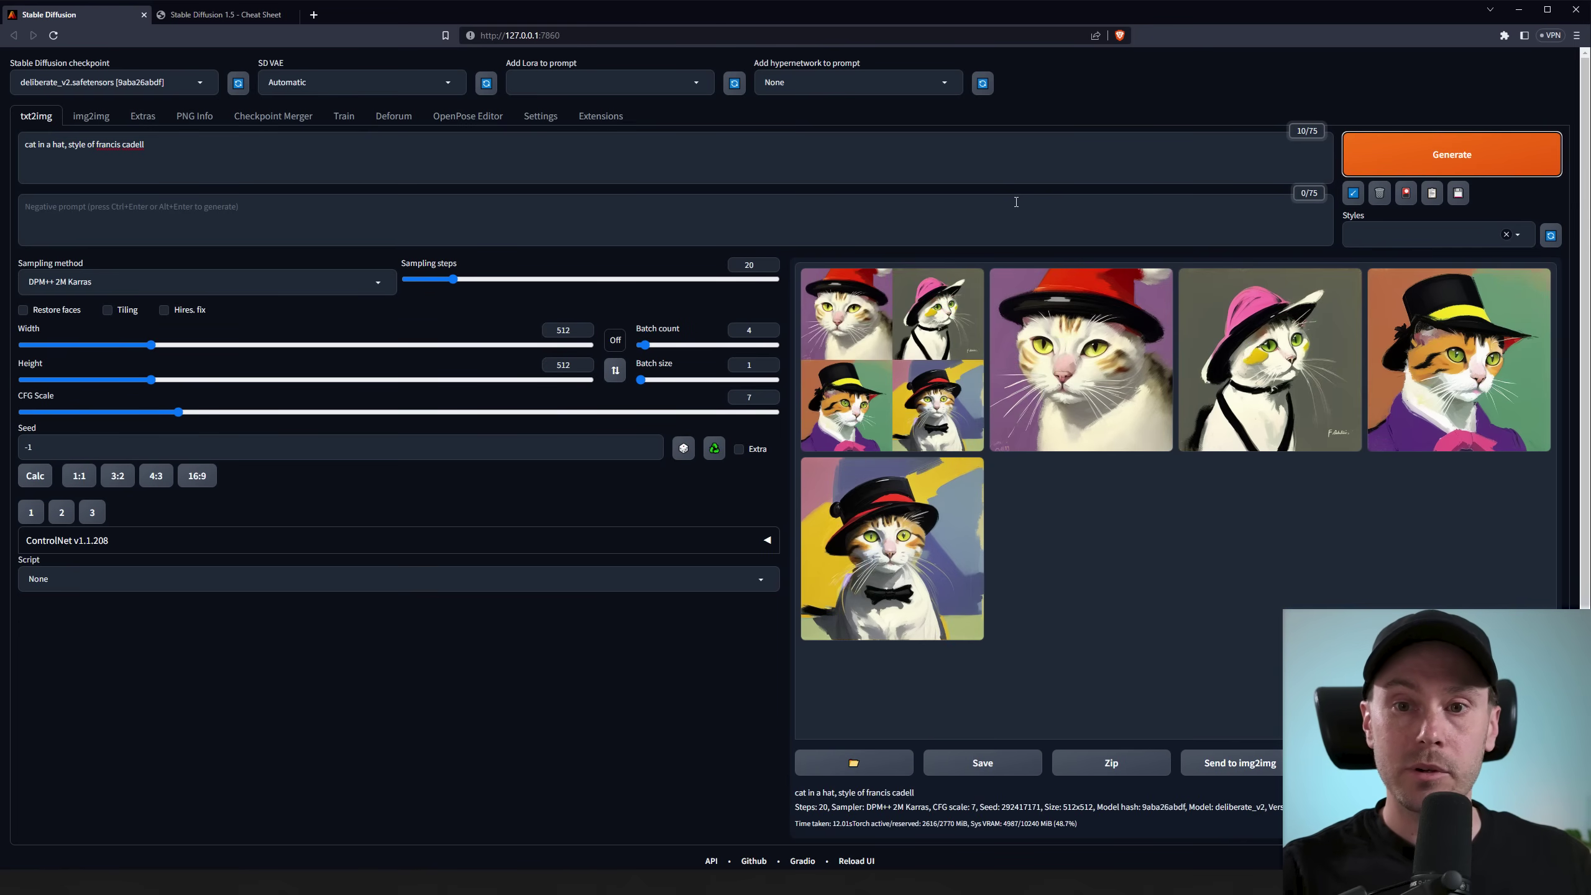
Compare the Francis Cadell cheat-sheet samples with the full-size cat grid
left_click(221, 15)
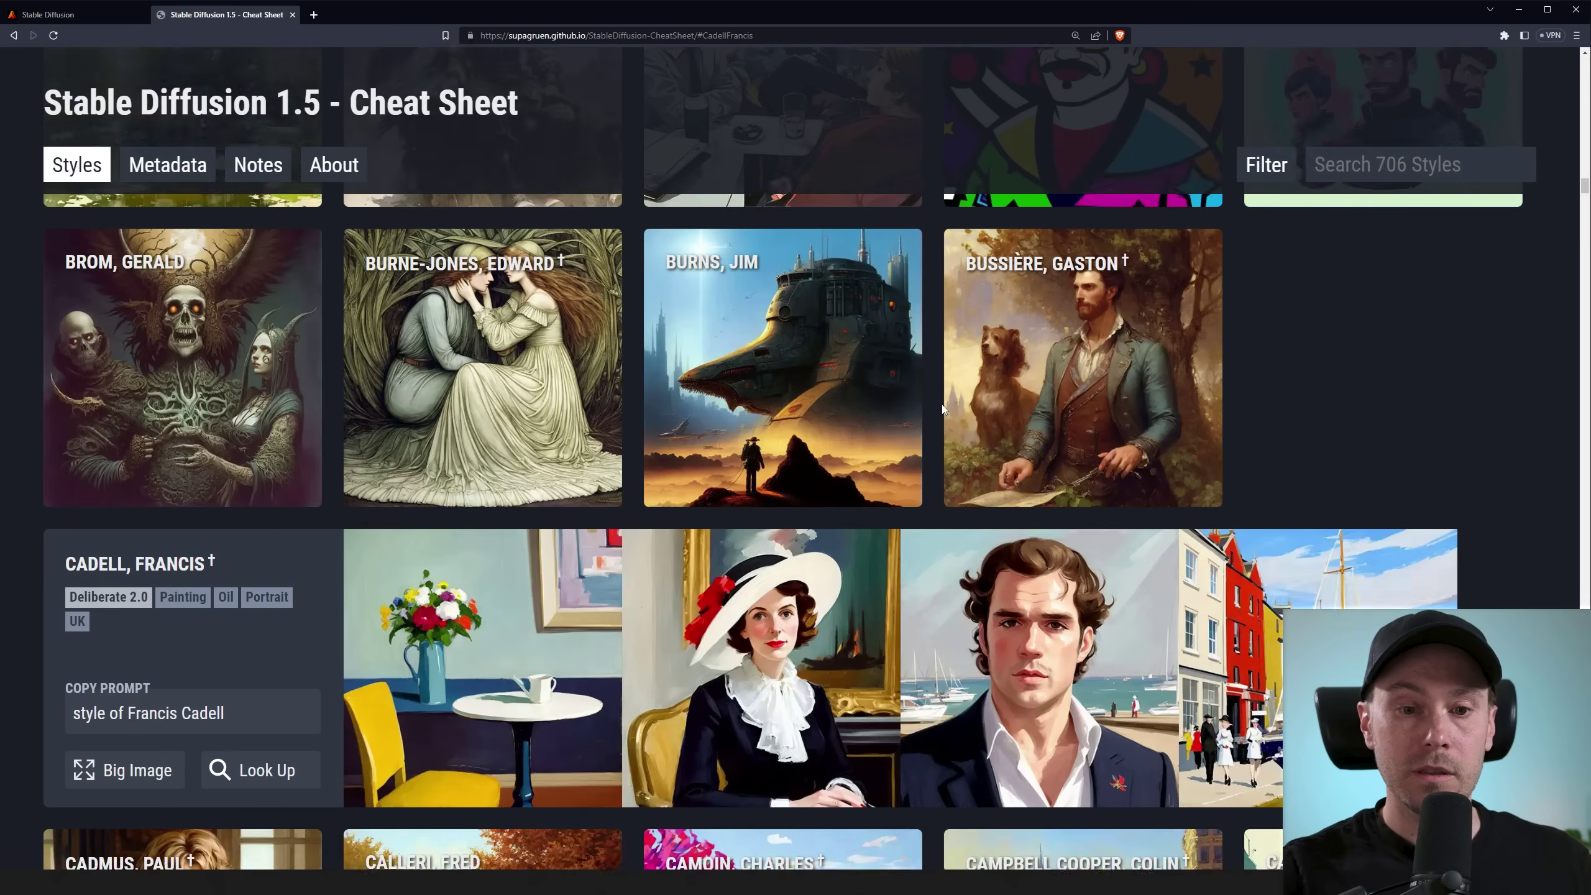
scroll(943, 409, "down", 3)
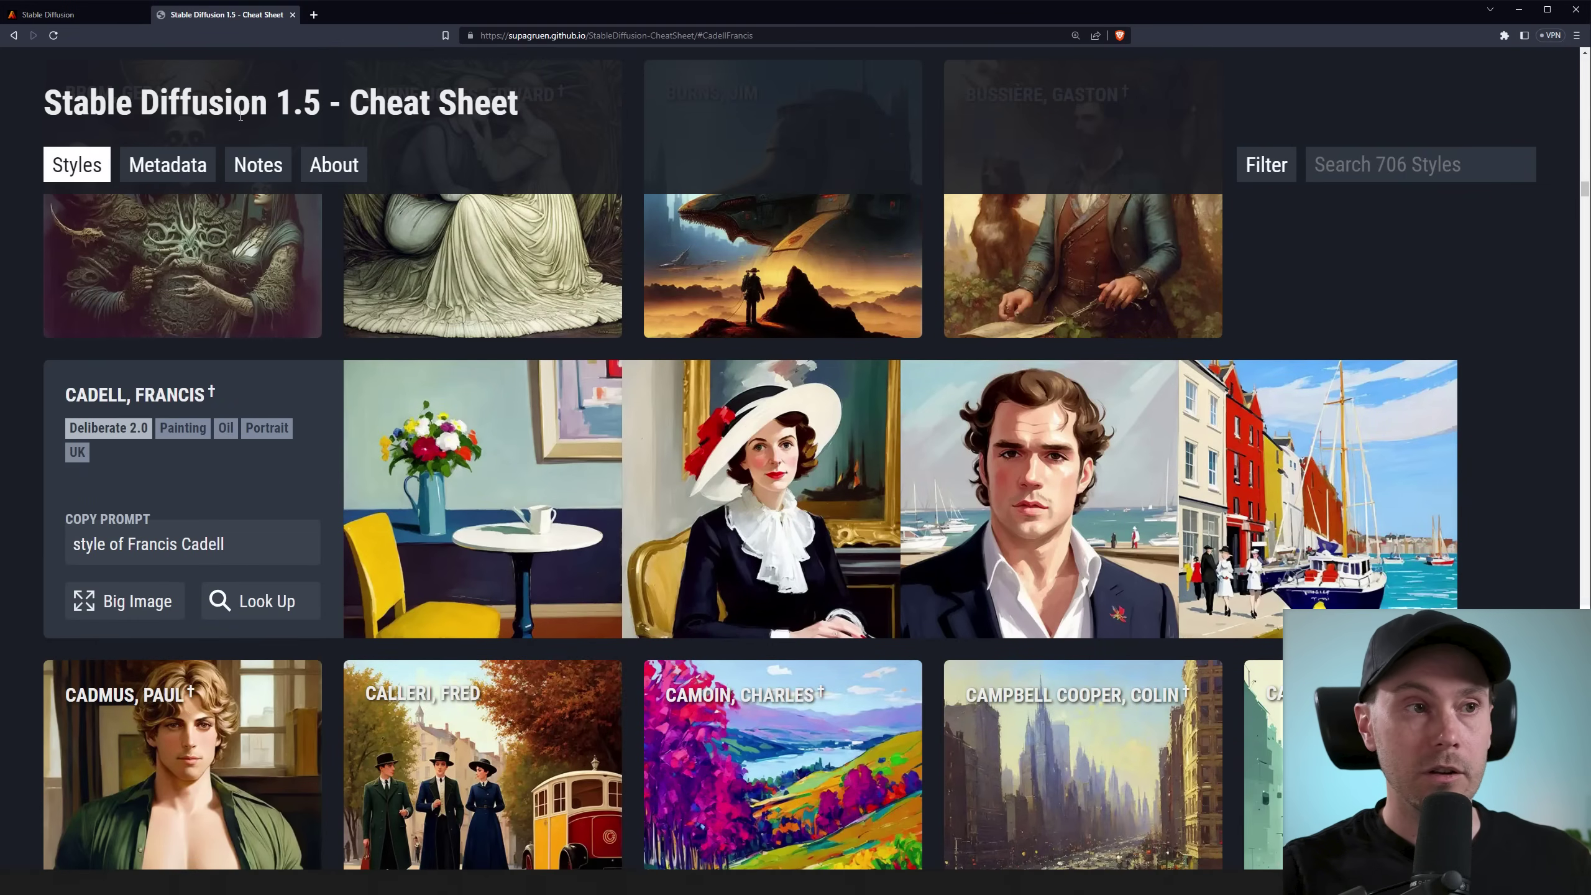
left_click(73, 16)
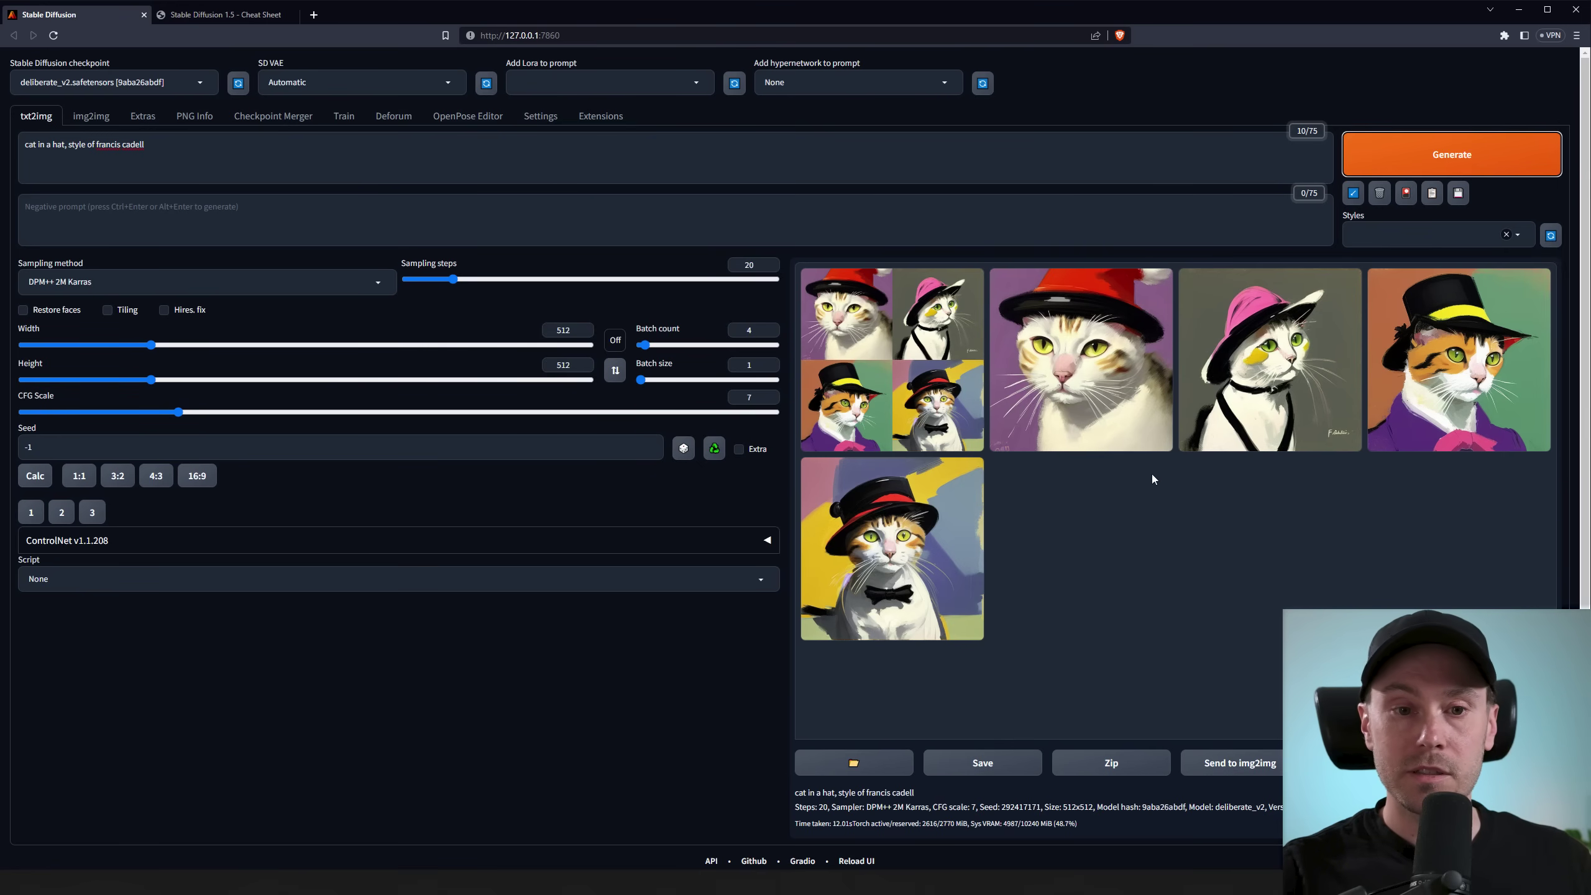
left_click(935, 373)
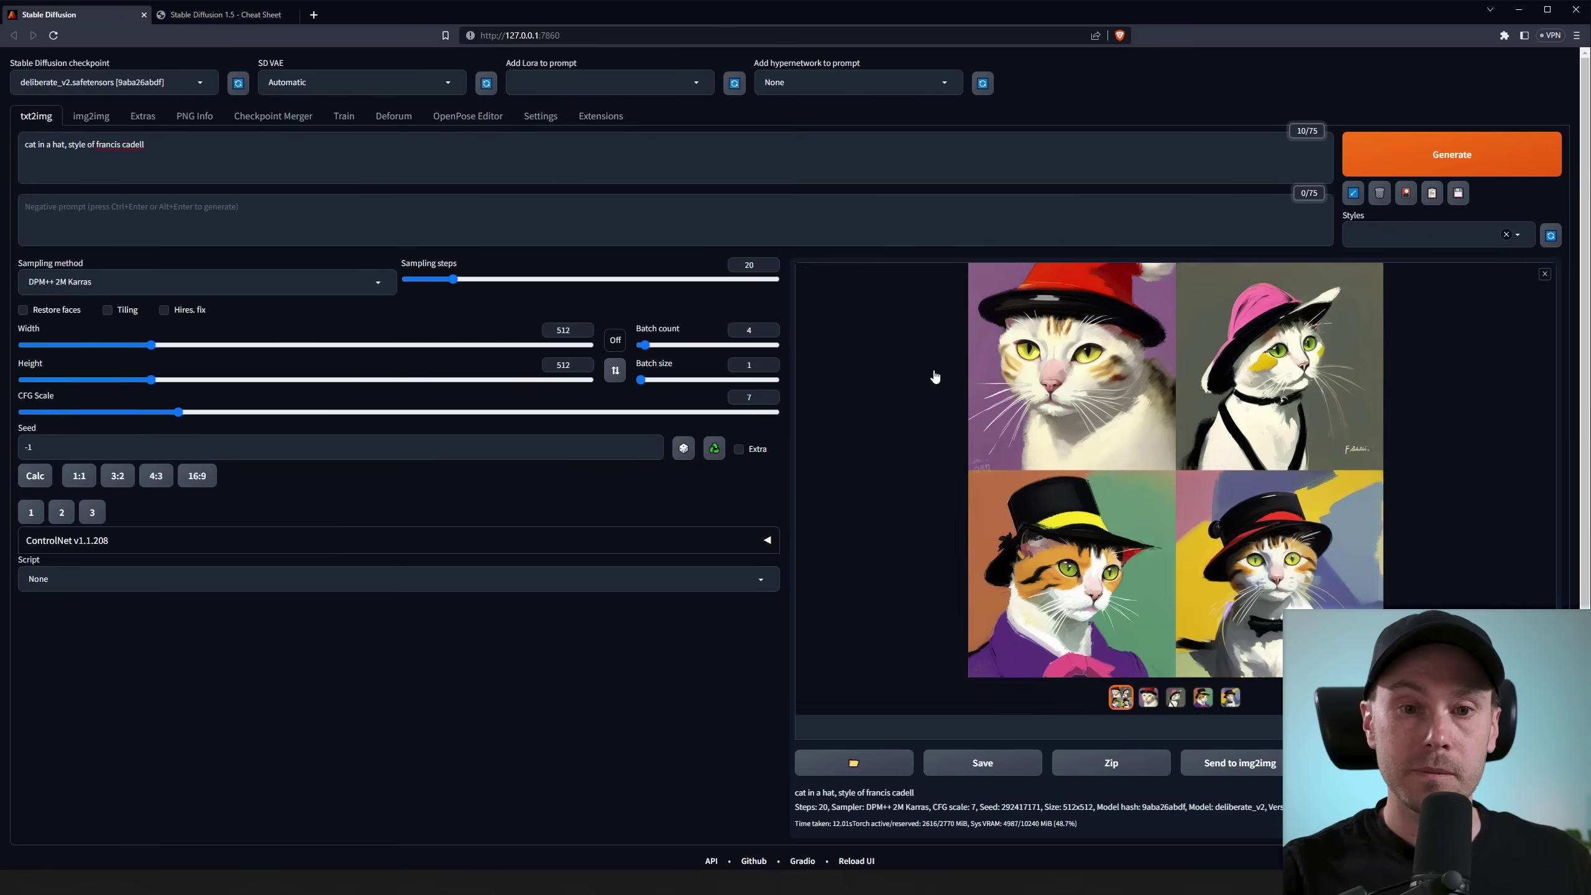
Scroll the cheat sheet down through the C names to the Richard Corben entry
key("ctrl+Tab")
scroll(915, 339, "down", 12)
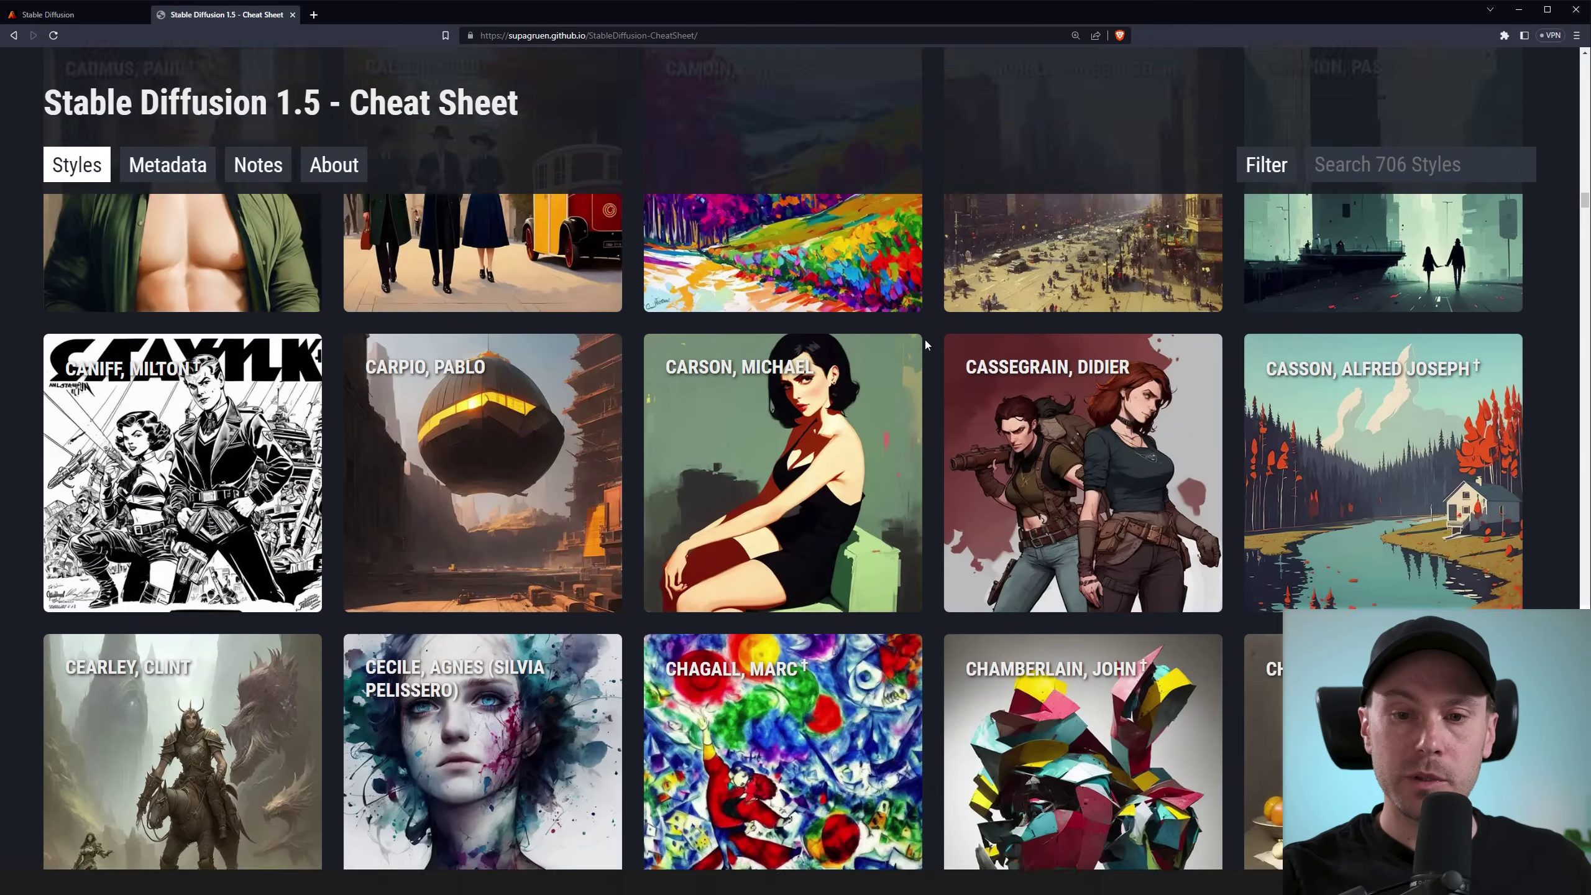
scroll(921, 342, "down", 8)
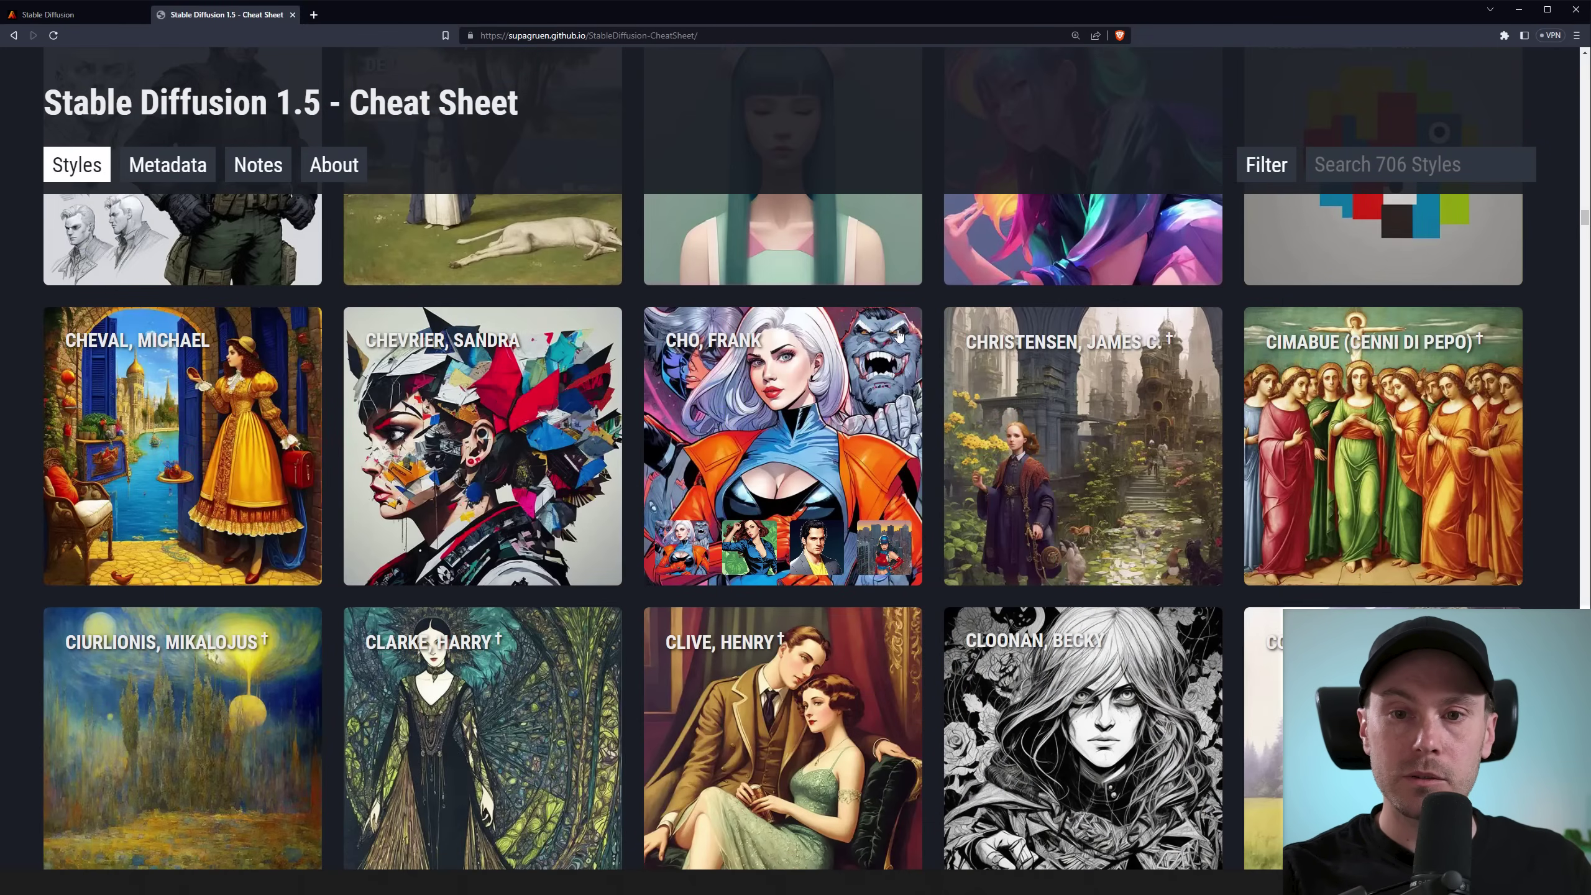
scroll(855, 329, "down", 13)
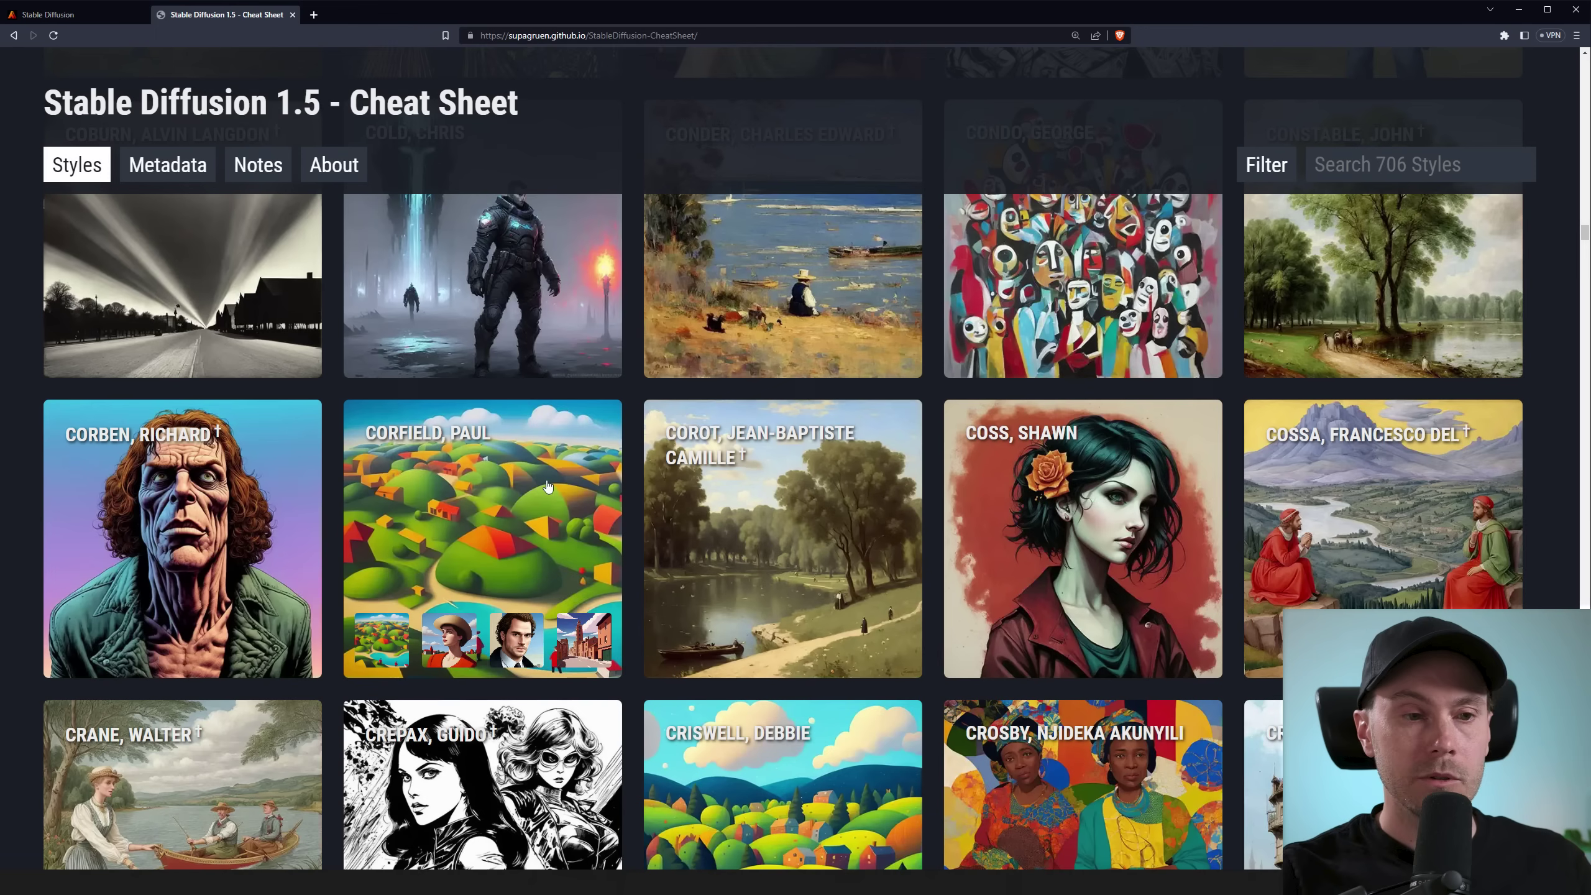
Copy the Richard Corben style and generate 'man portrait, style of Richard Corben' images
left_click(253, 498)
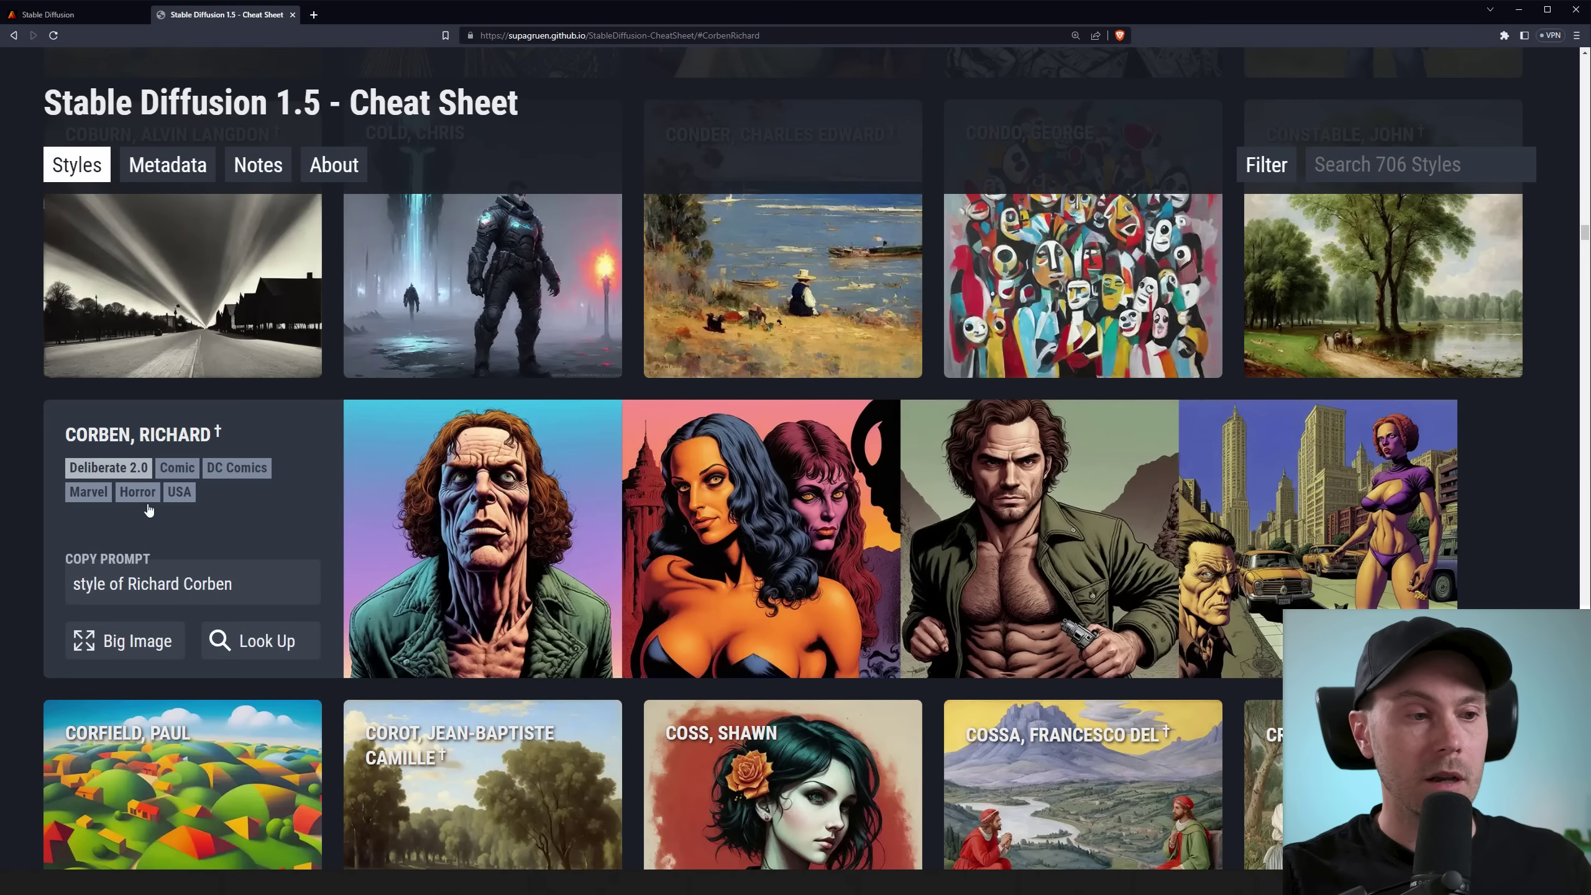
left_click(158, 593)
key("ctrl+shift+Tab")
left_click(93, 161)
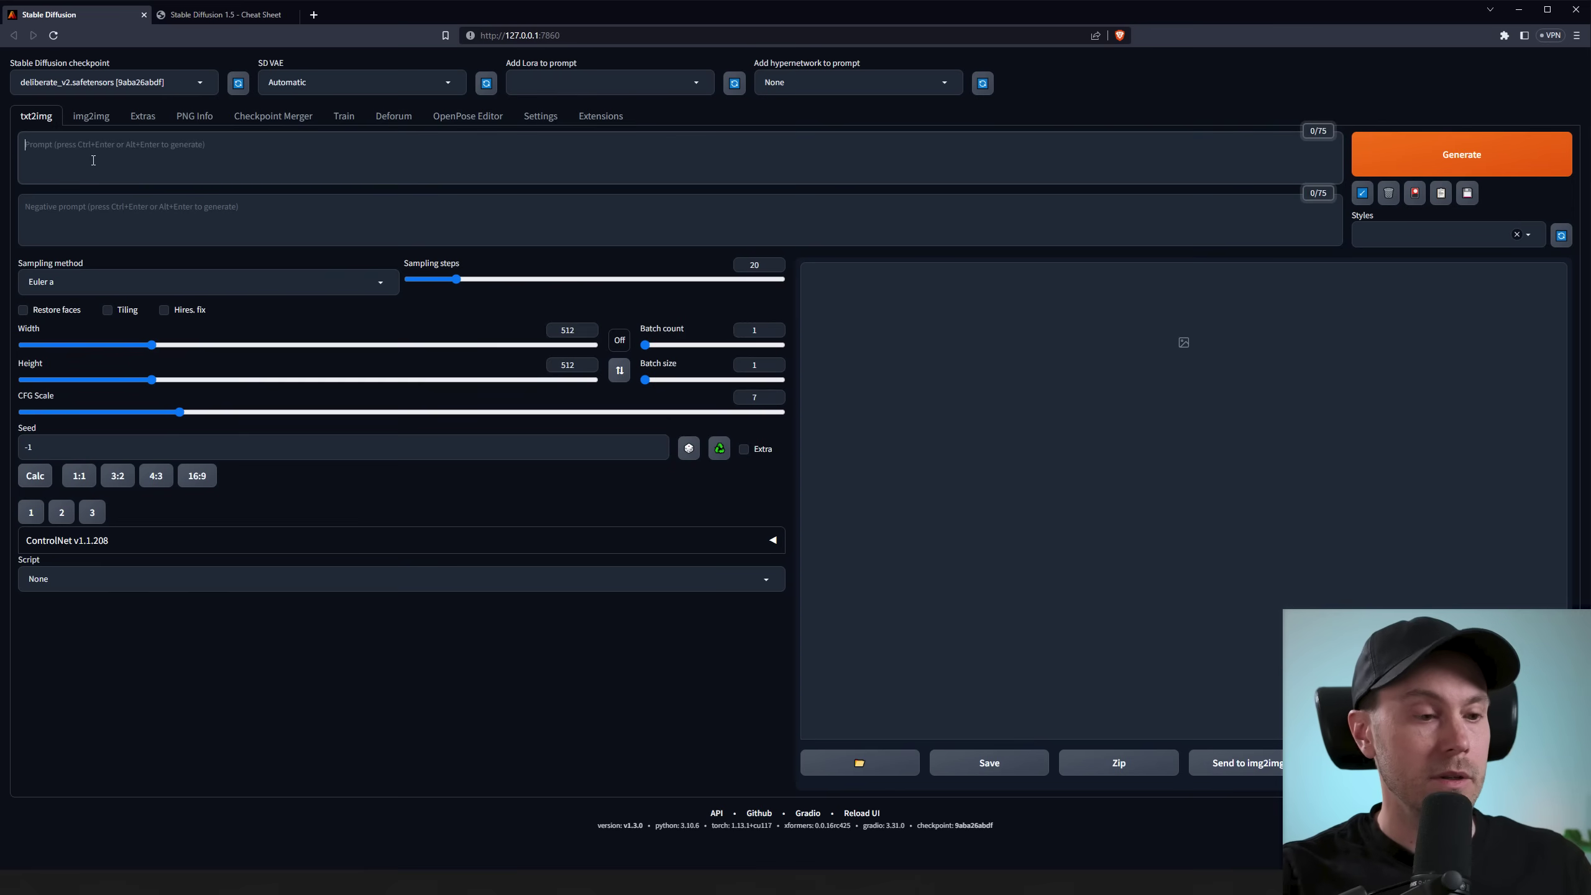
type("man")
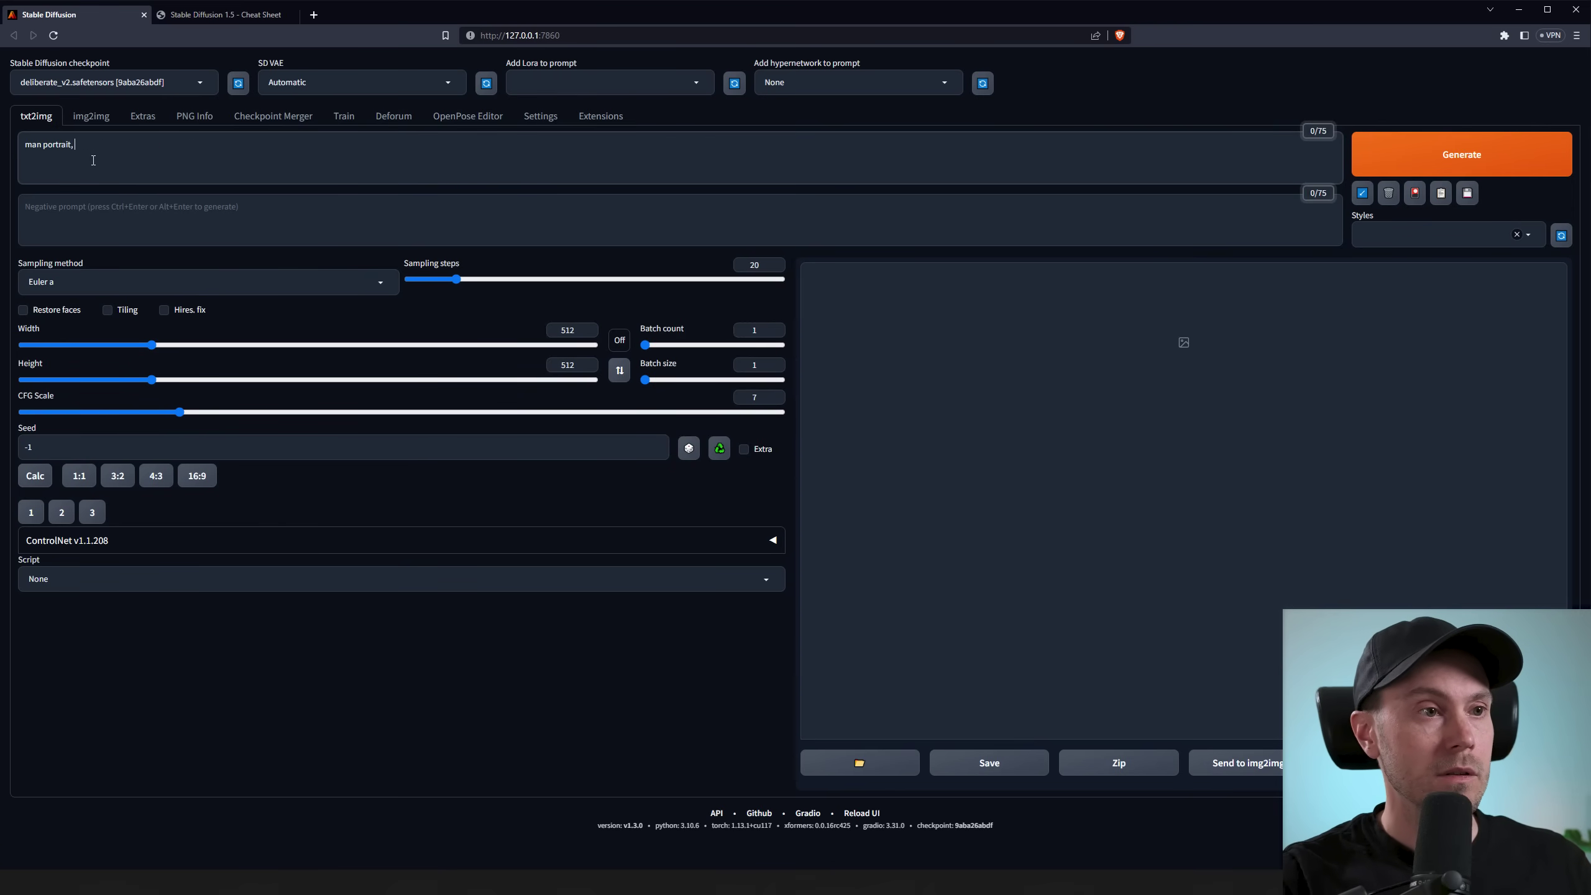
type(" portrait,")
key("ctrl+v")
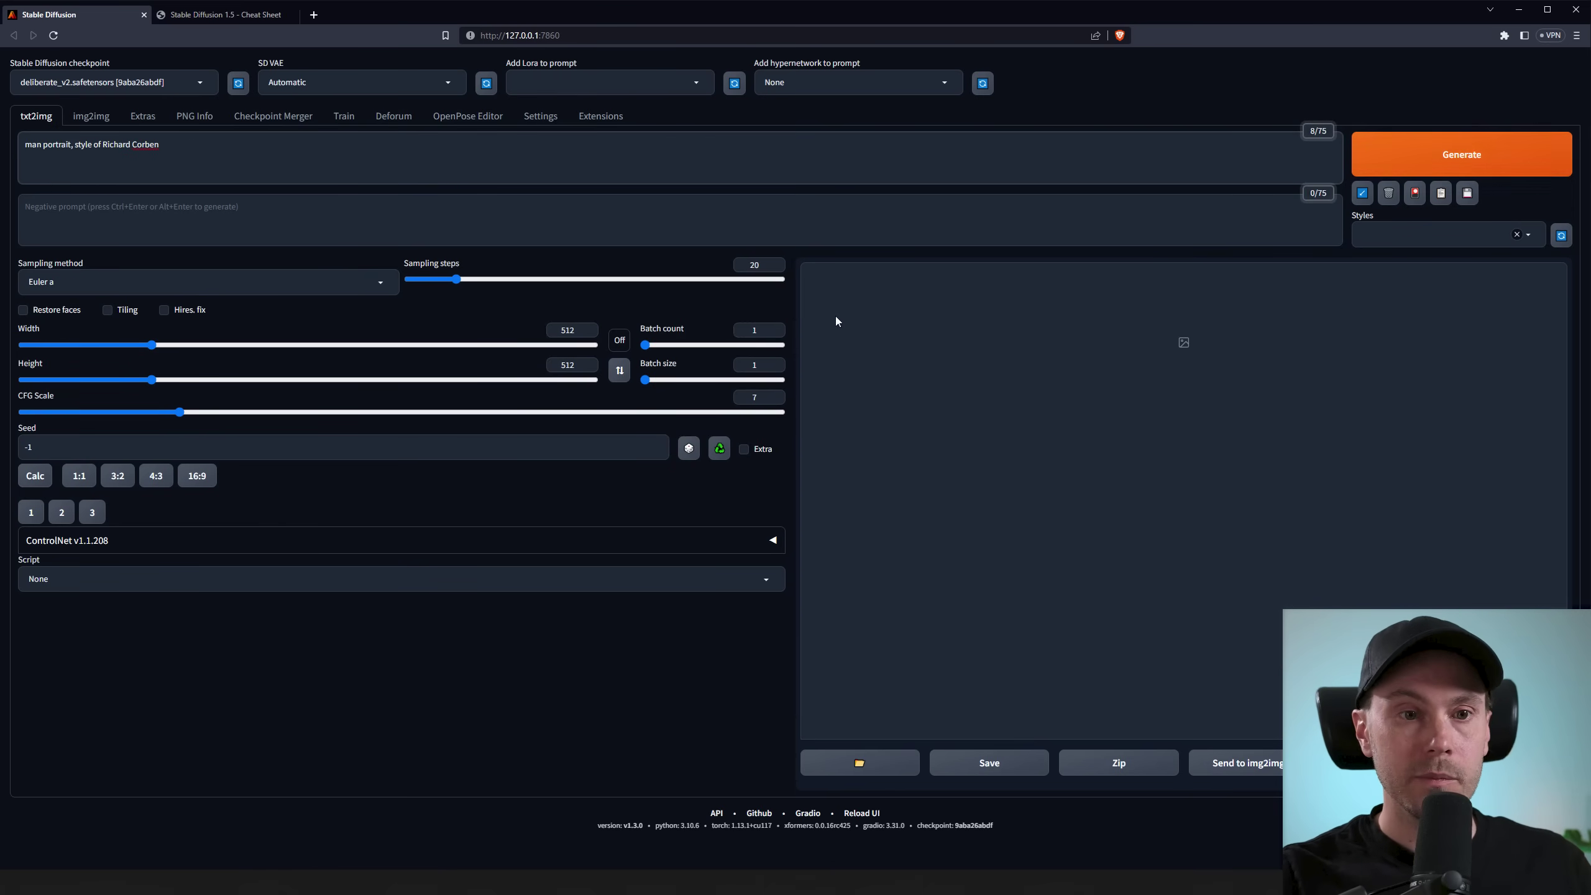
key("ctrl+Return")
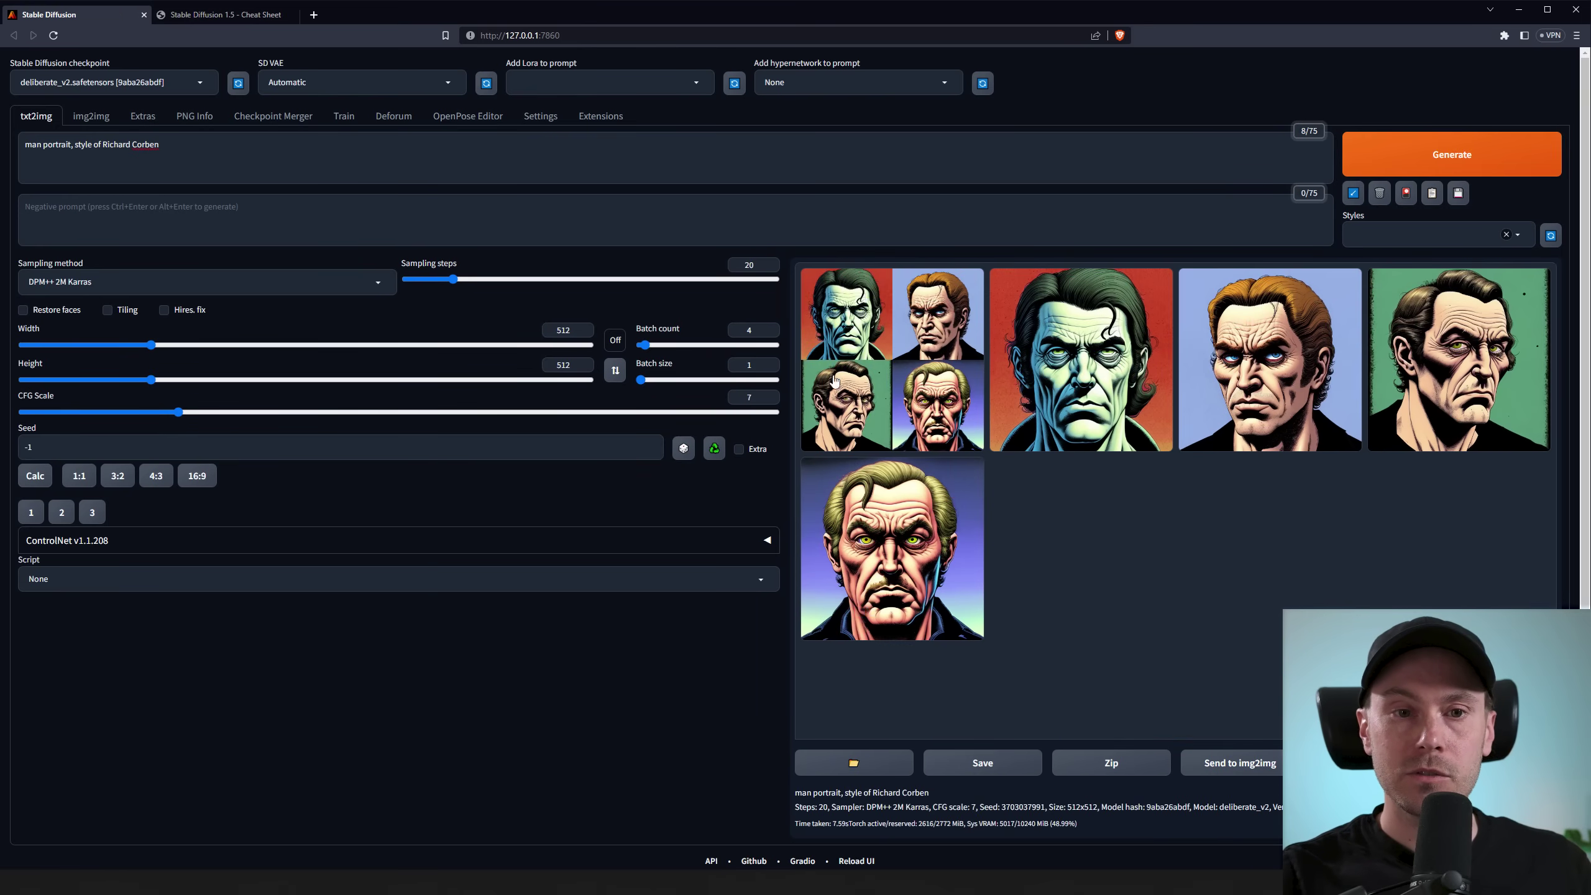
Compare the full-size Corben portrait grid with the cheat sheet's Corben samples
left_click(834, 381)
key("ctrl+Tab")
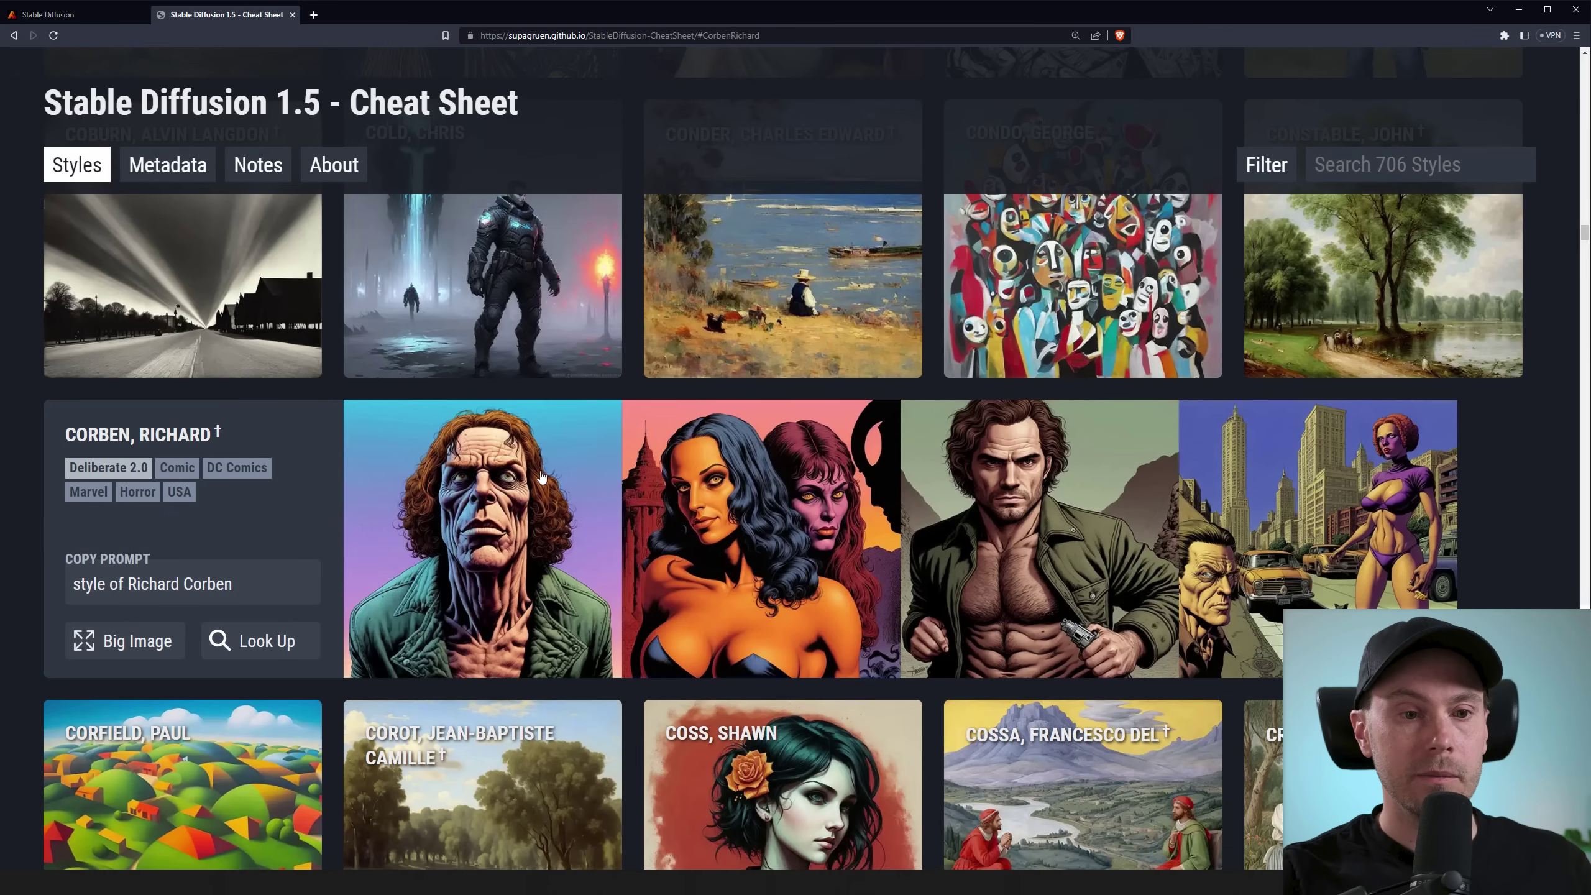
left_click(79, 19)
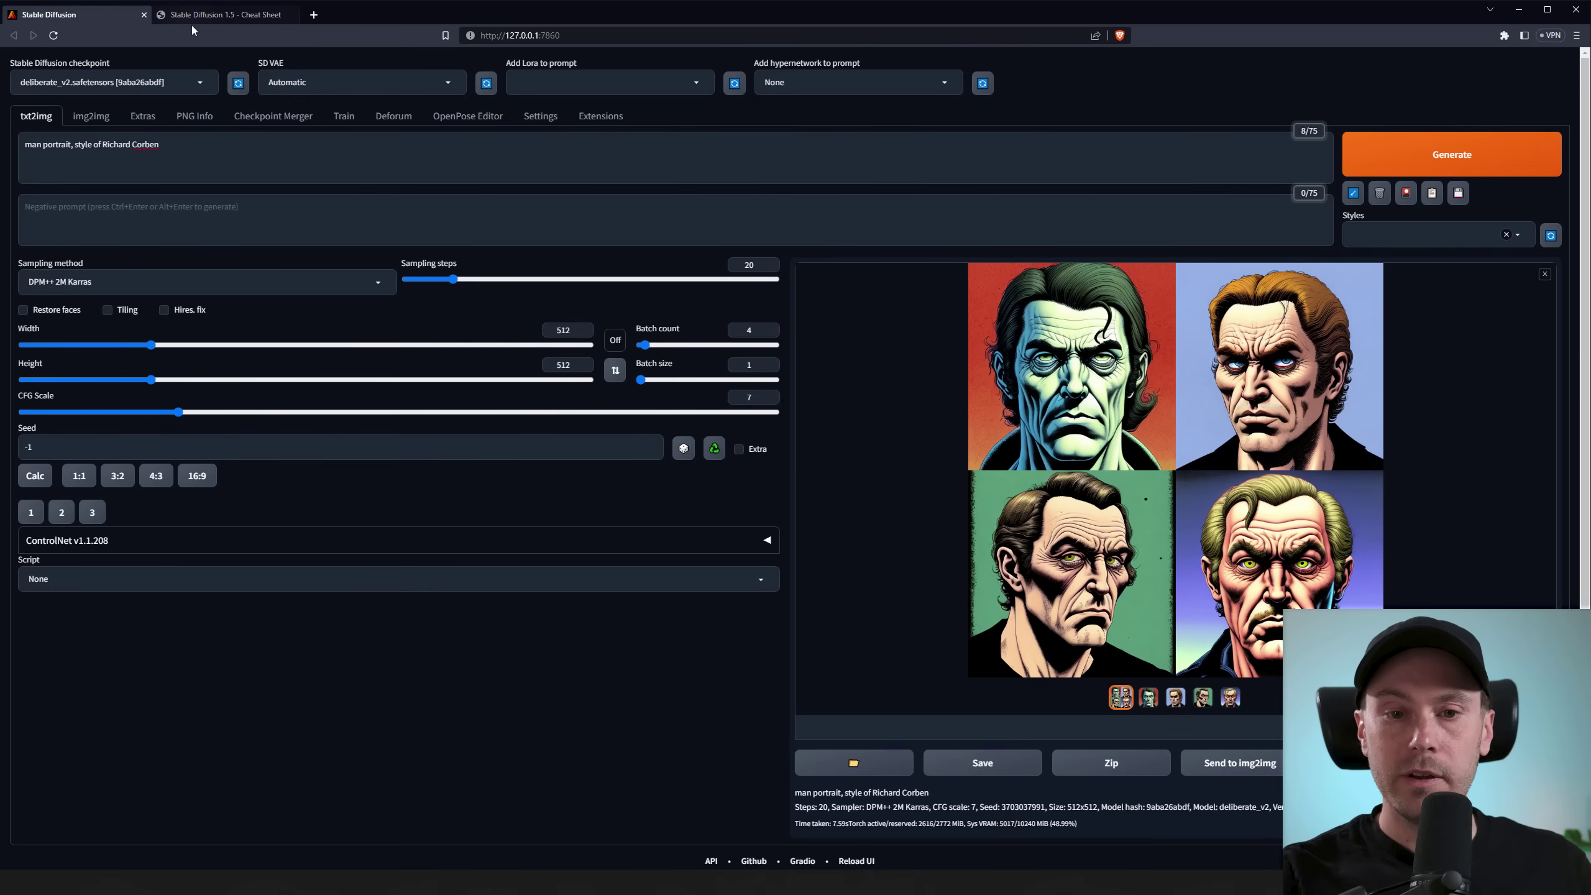
key("ctrl+Tab")
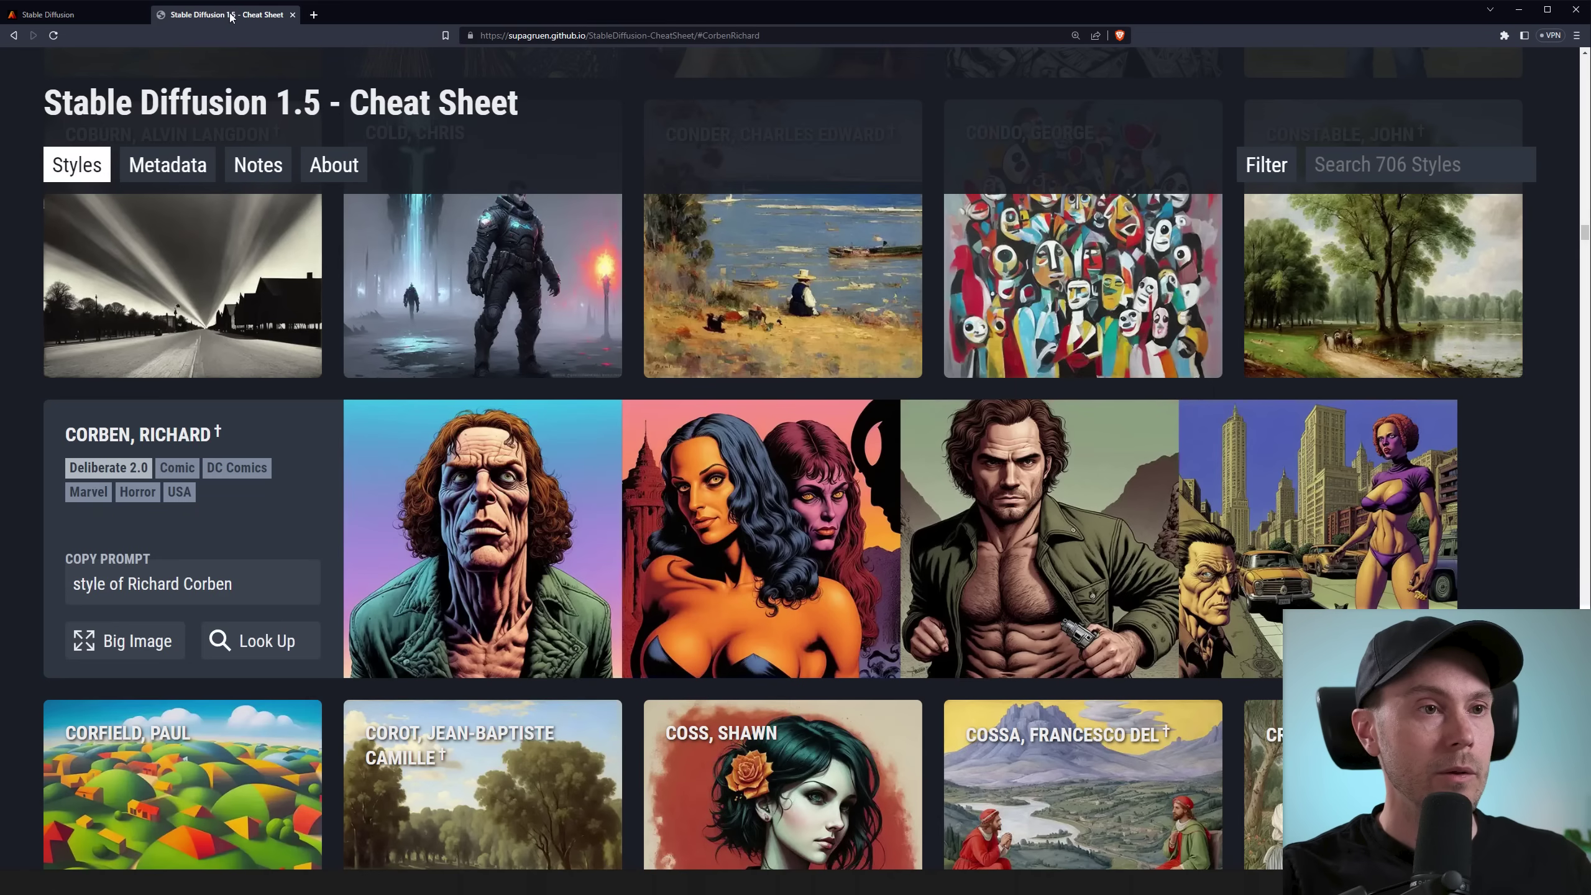
Read the cheat sheet's About page, highlighting its DPM++ 2M Karras sampler note
left_click(350, 166)
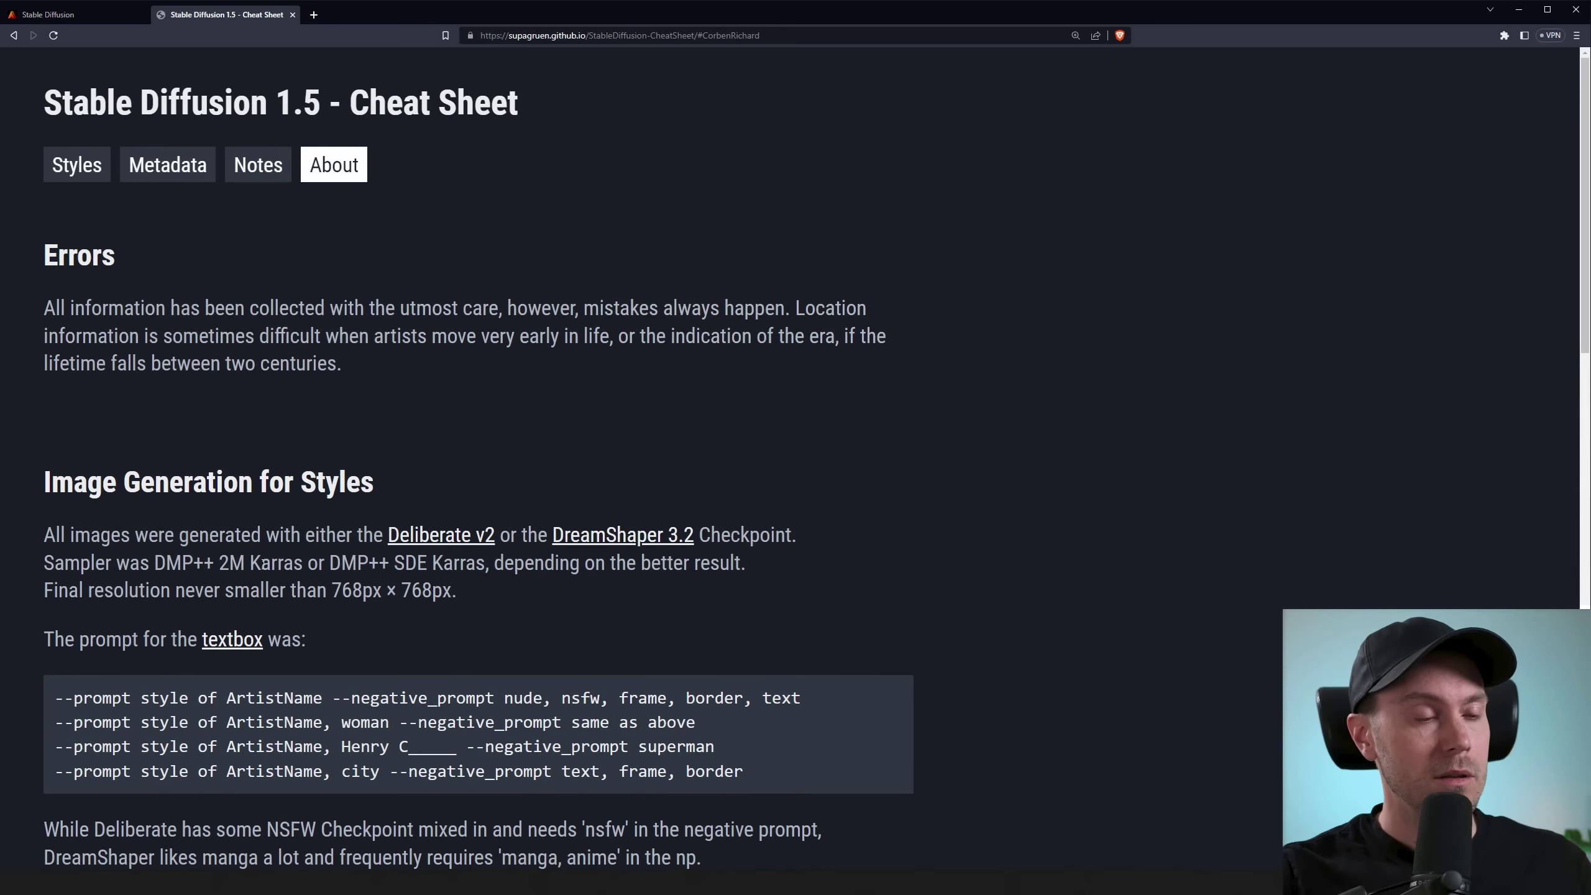
left_click_drag(65, 564, 156, 564)
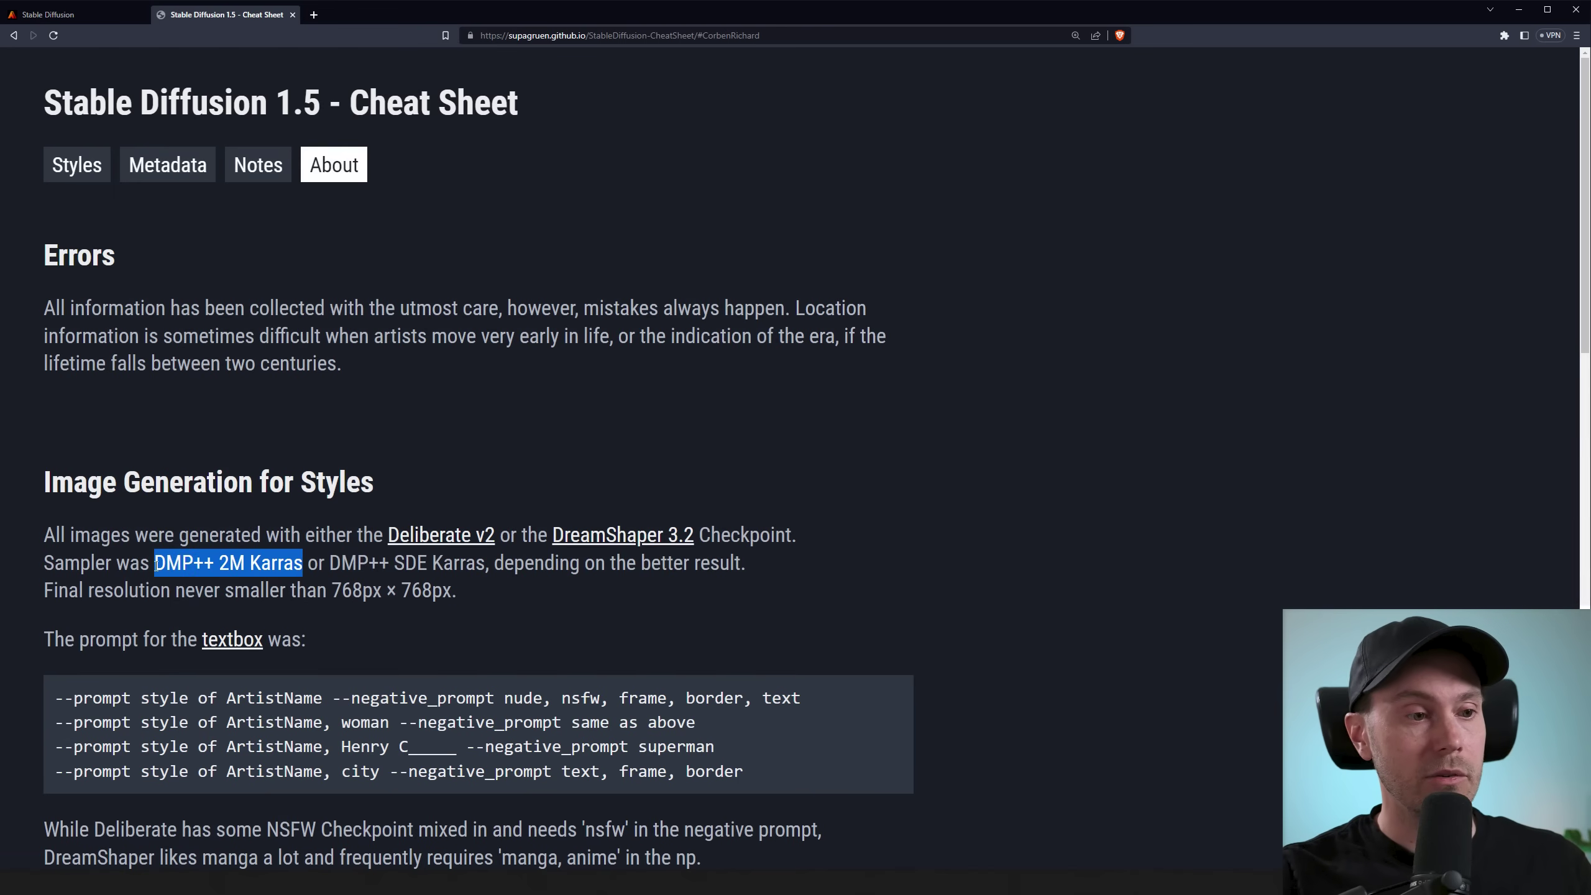
left_click(310, 560)
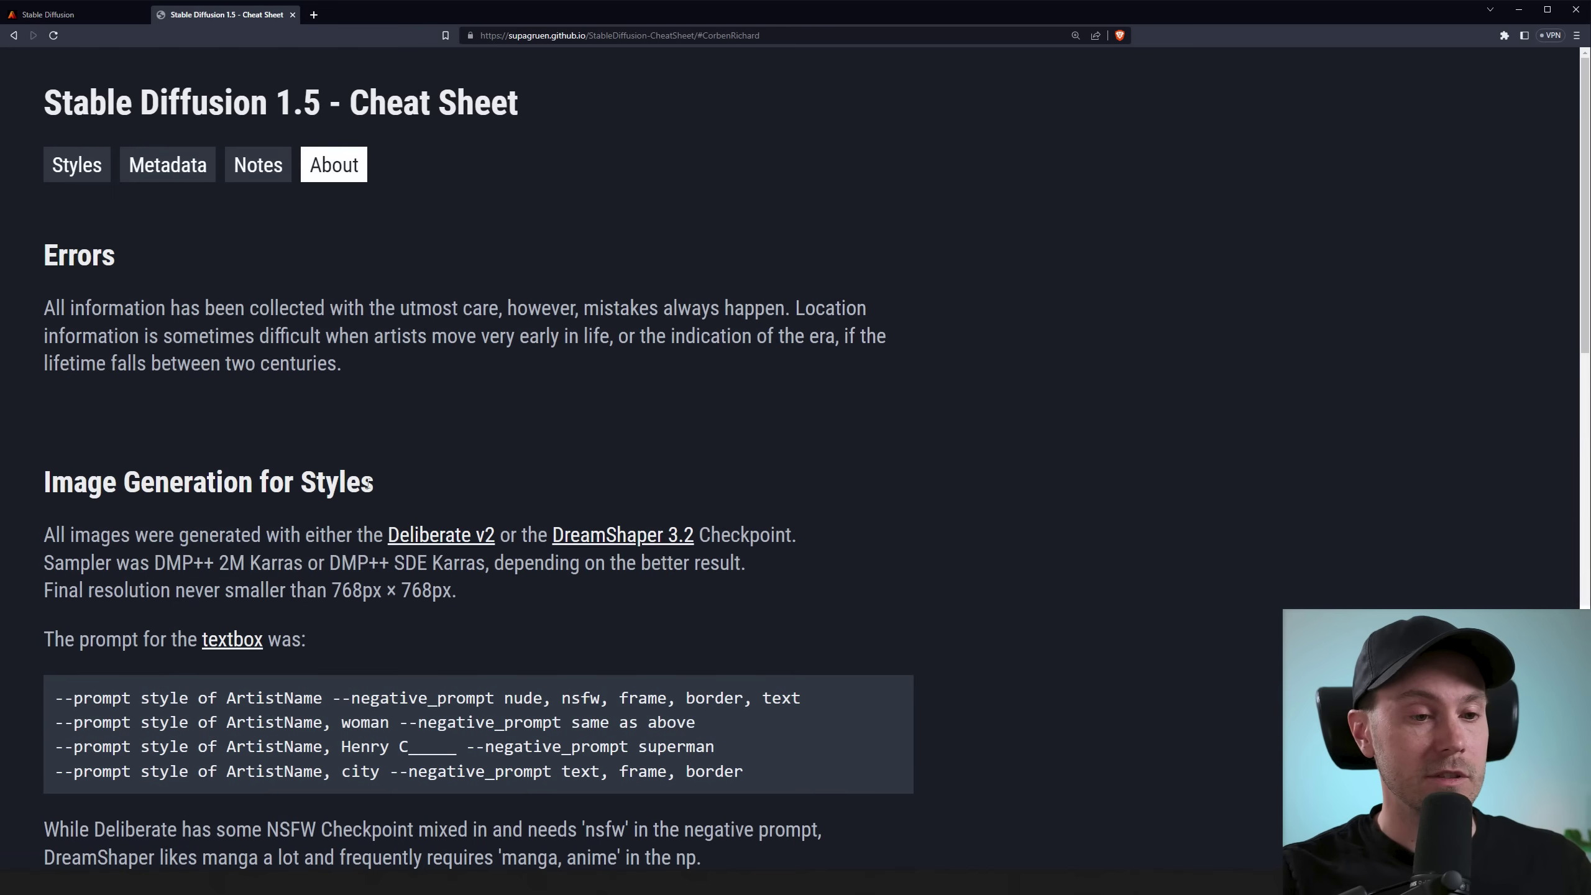
scroll(376, 501, "down", 6)
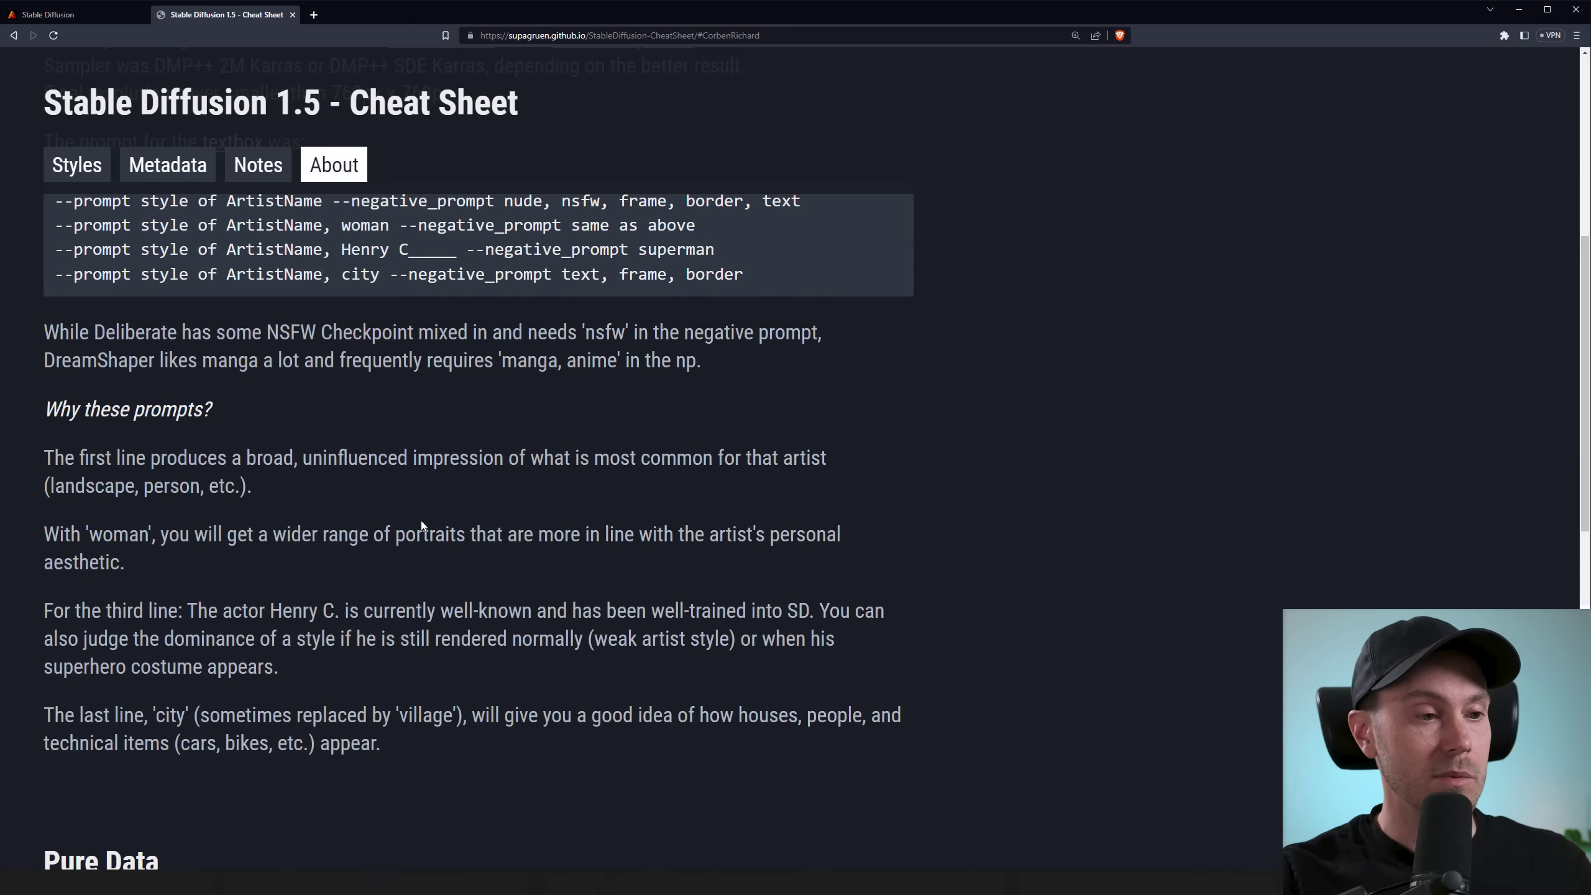
scroll(419, 528, "up", 4)
Copy the Ansel Adams style prompt from the gallery and return to the WebUI
left_click(82, 176)
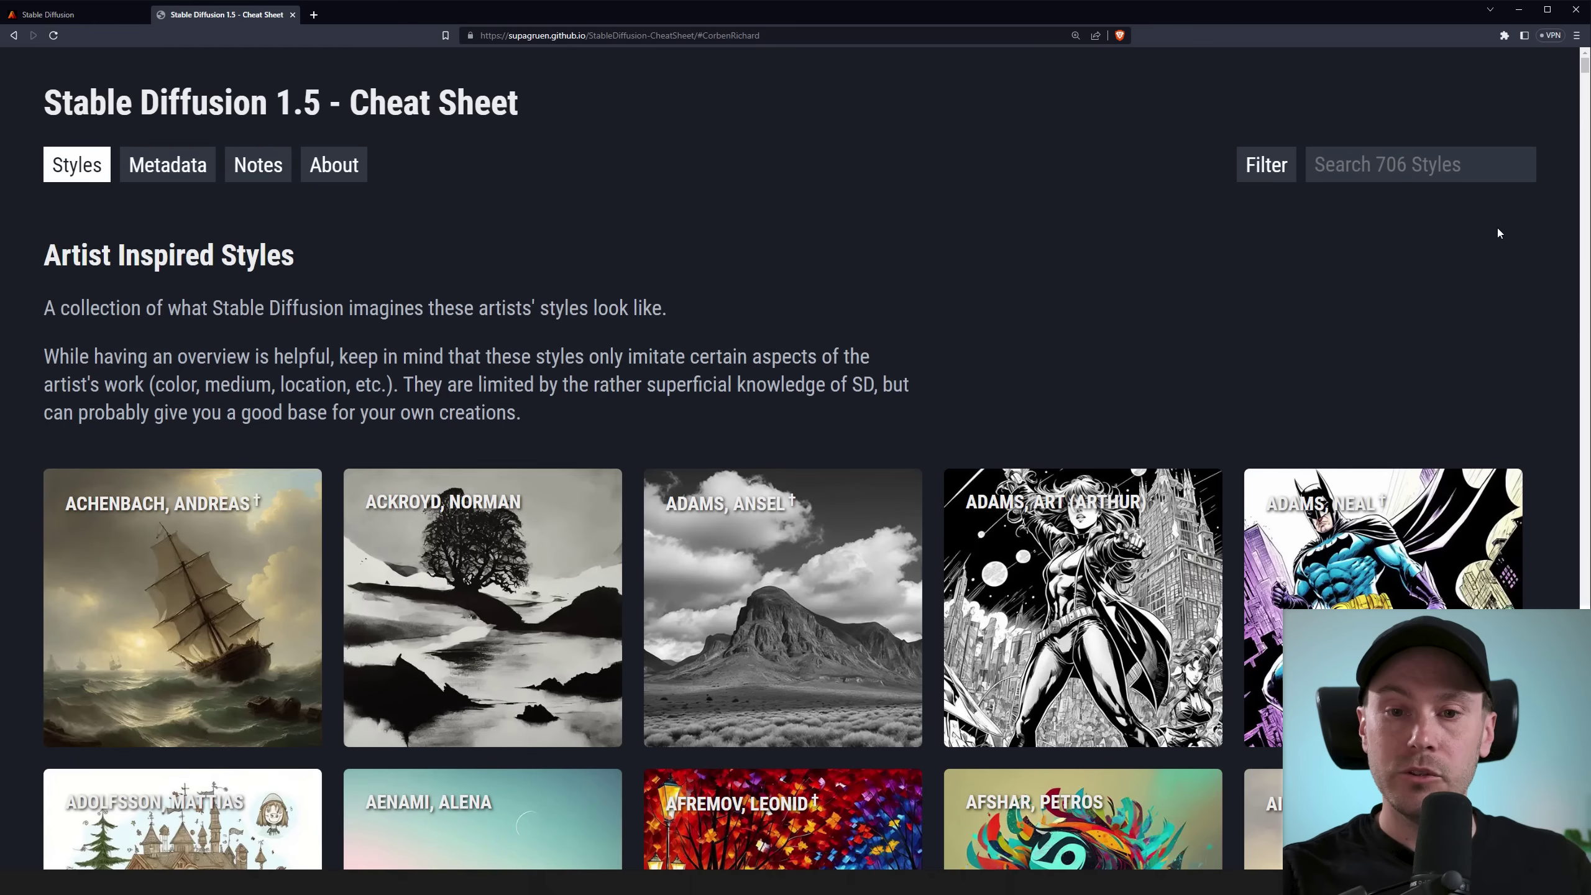
left_click(855, 547)
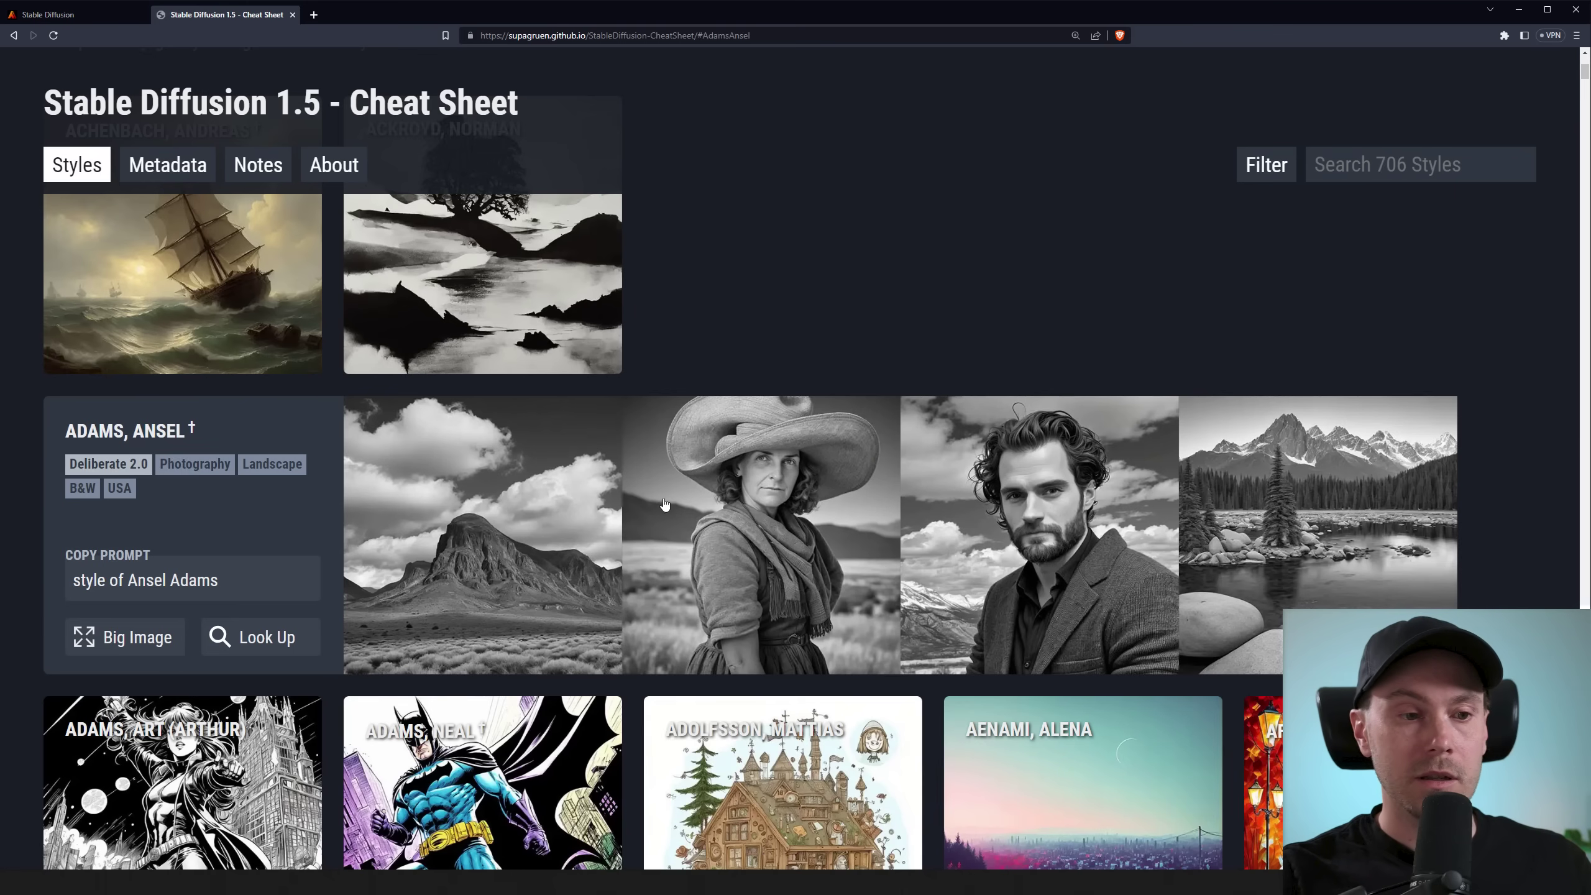
left_click(160, 584)
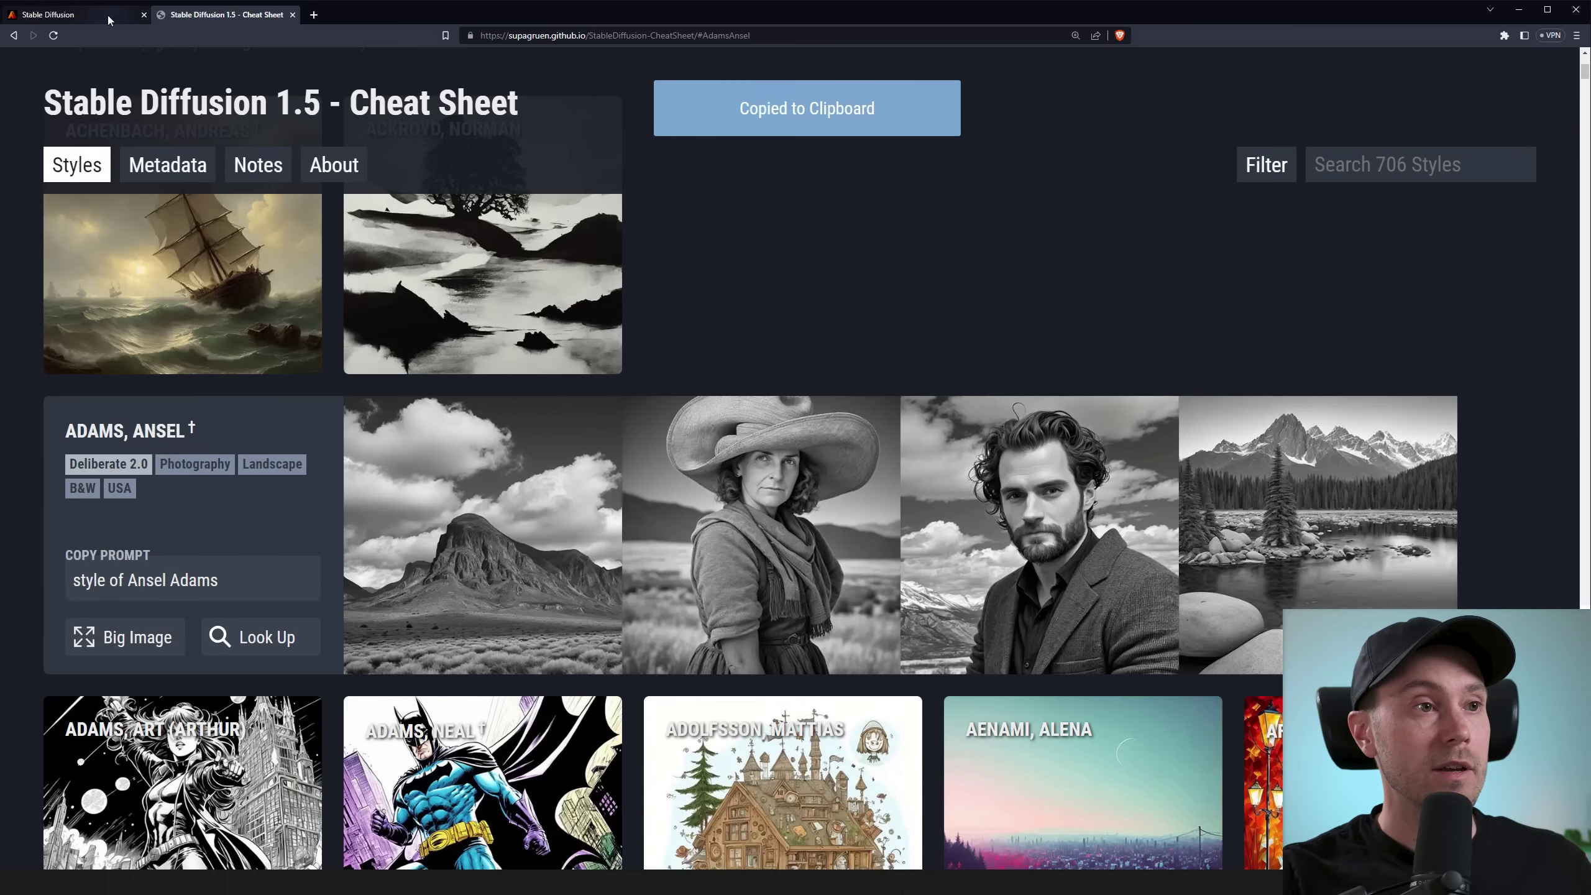
left_click(63, 15)
Generate four 'renaissance woman portrait, style of Ansel Adams' images using the pasted style
left_click(63, 156)
key("ctrl+a")
key("ctrl+v")
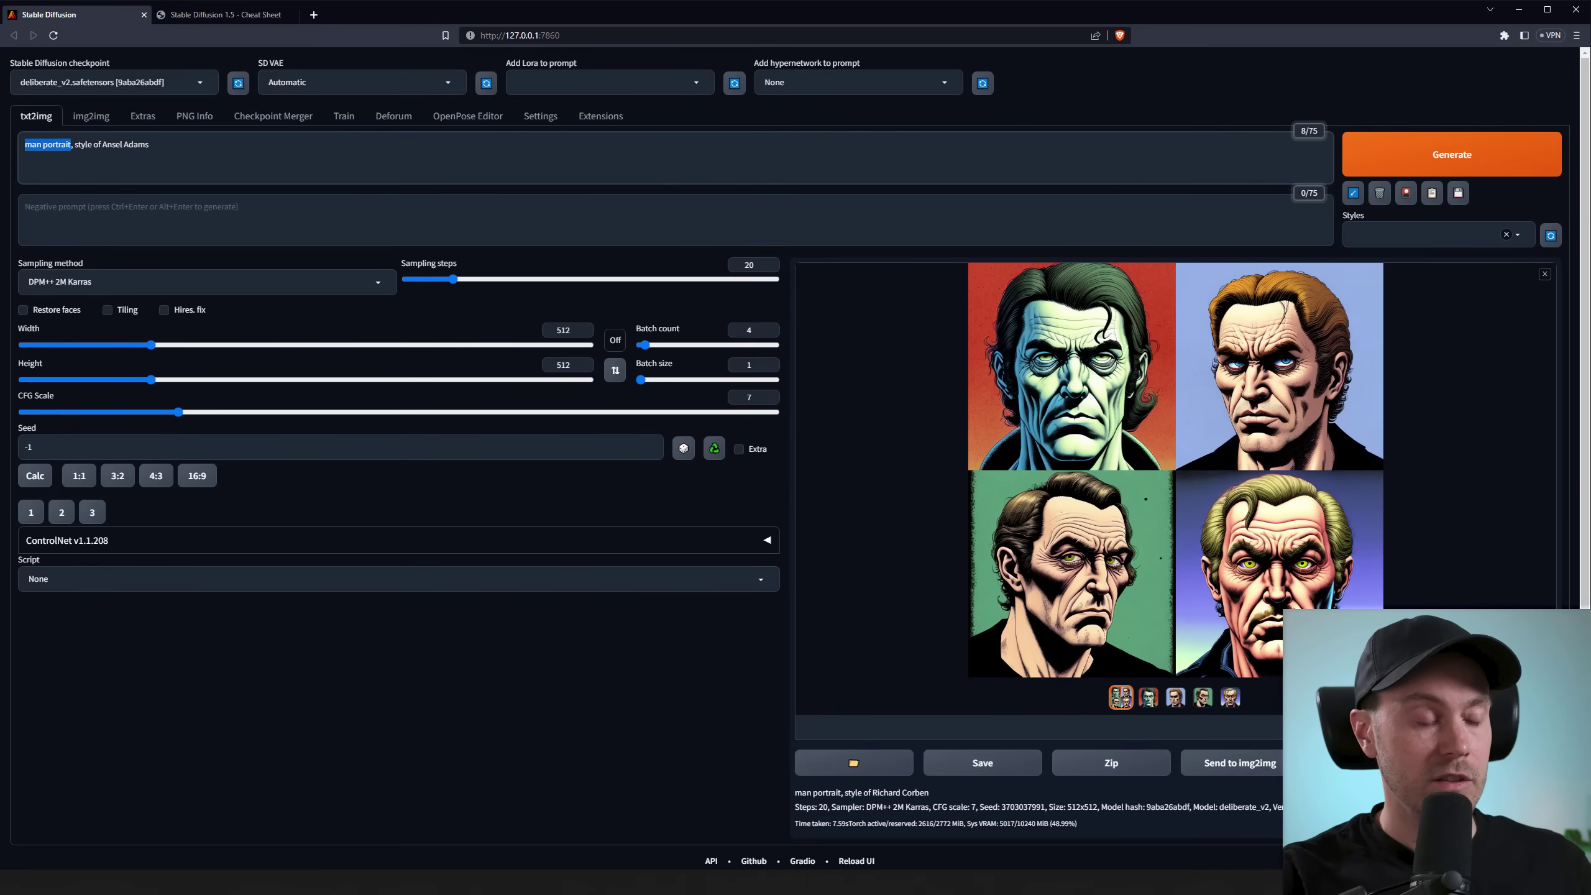
type("renaissance")
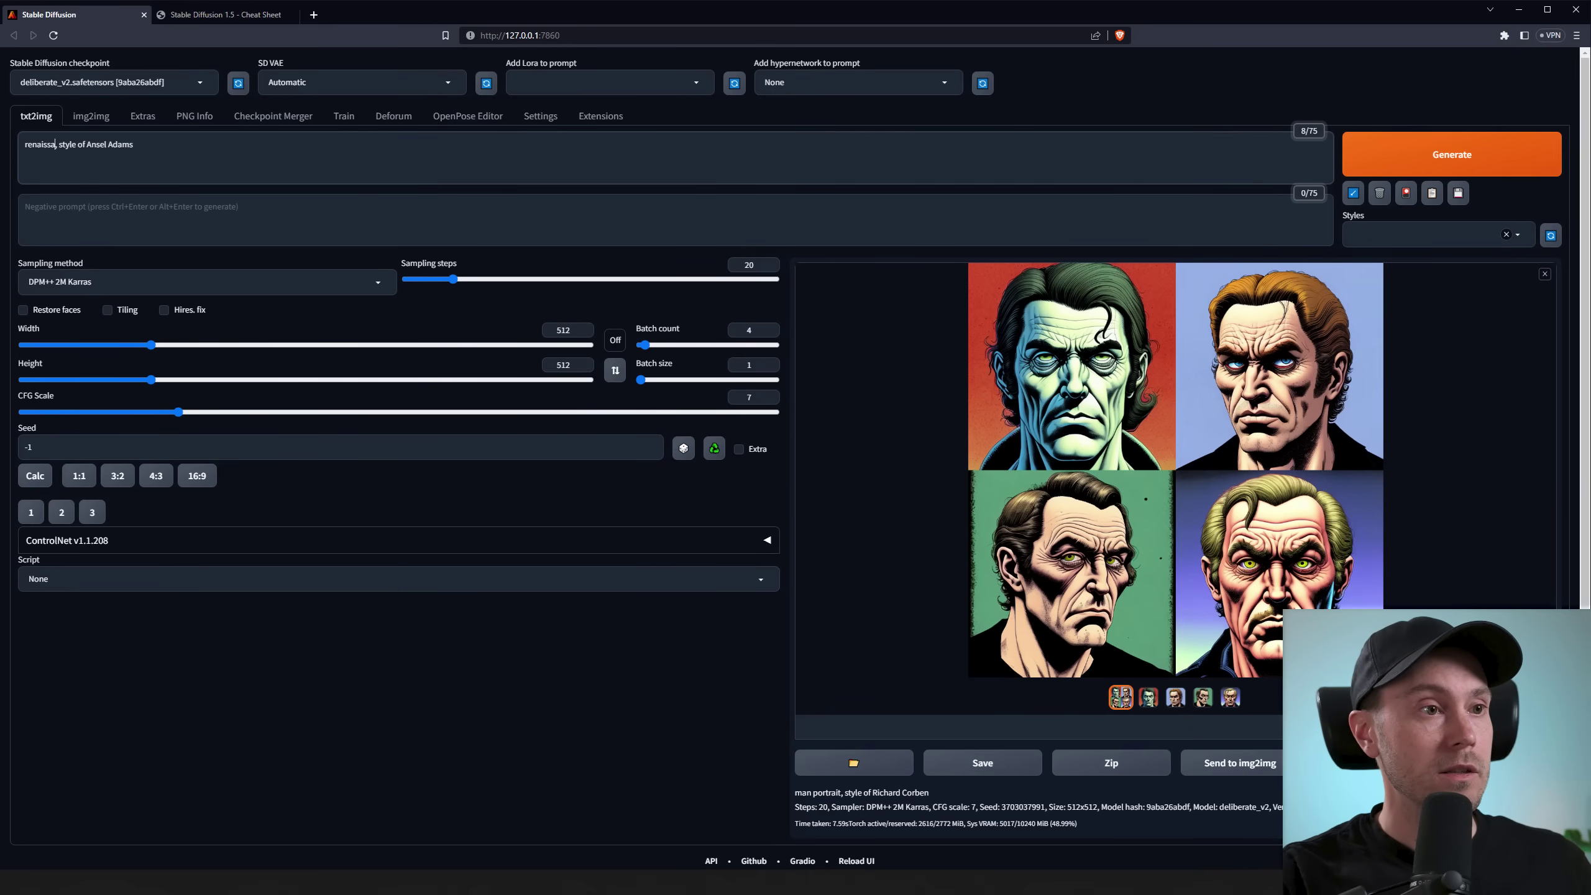
type(" woman por")
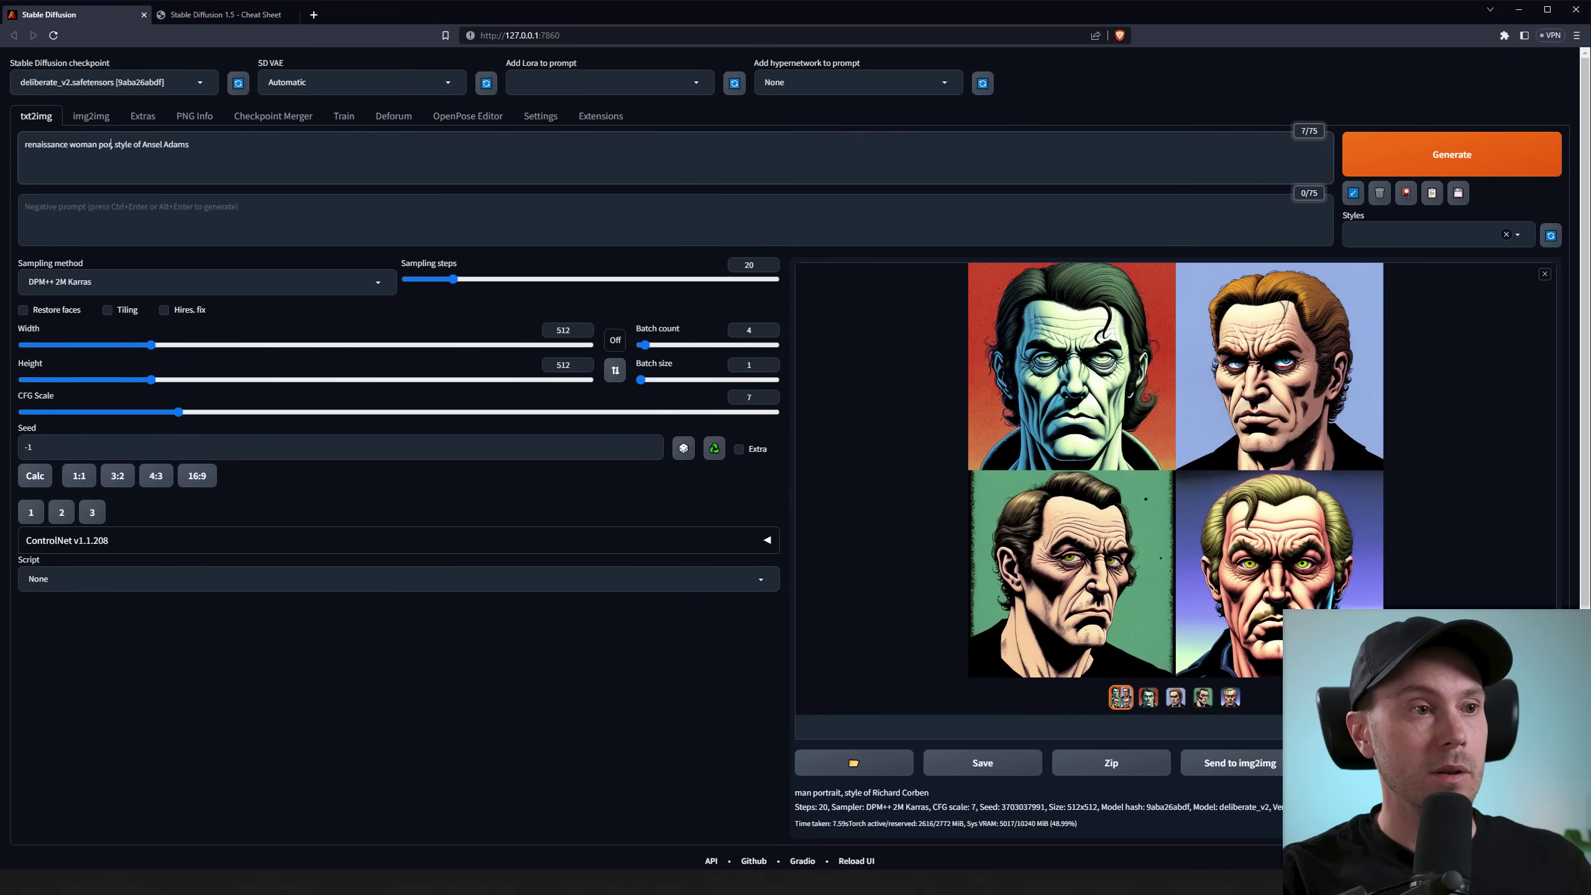
type("trait")
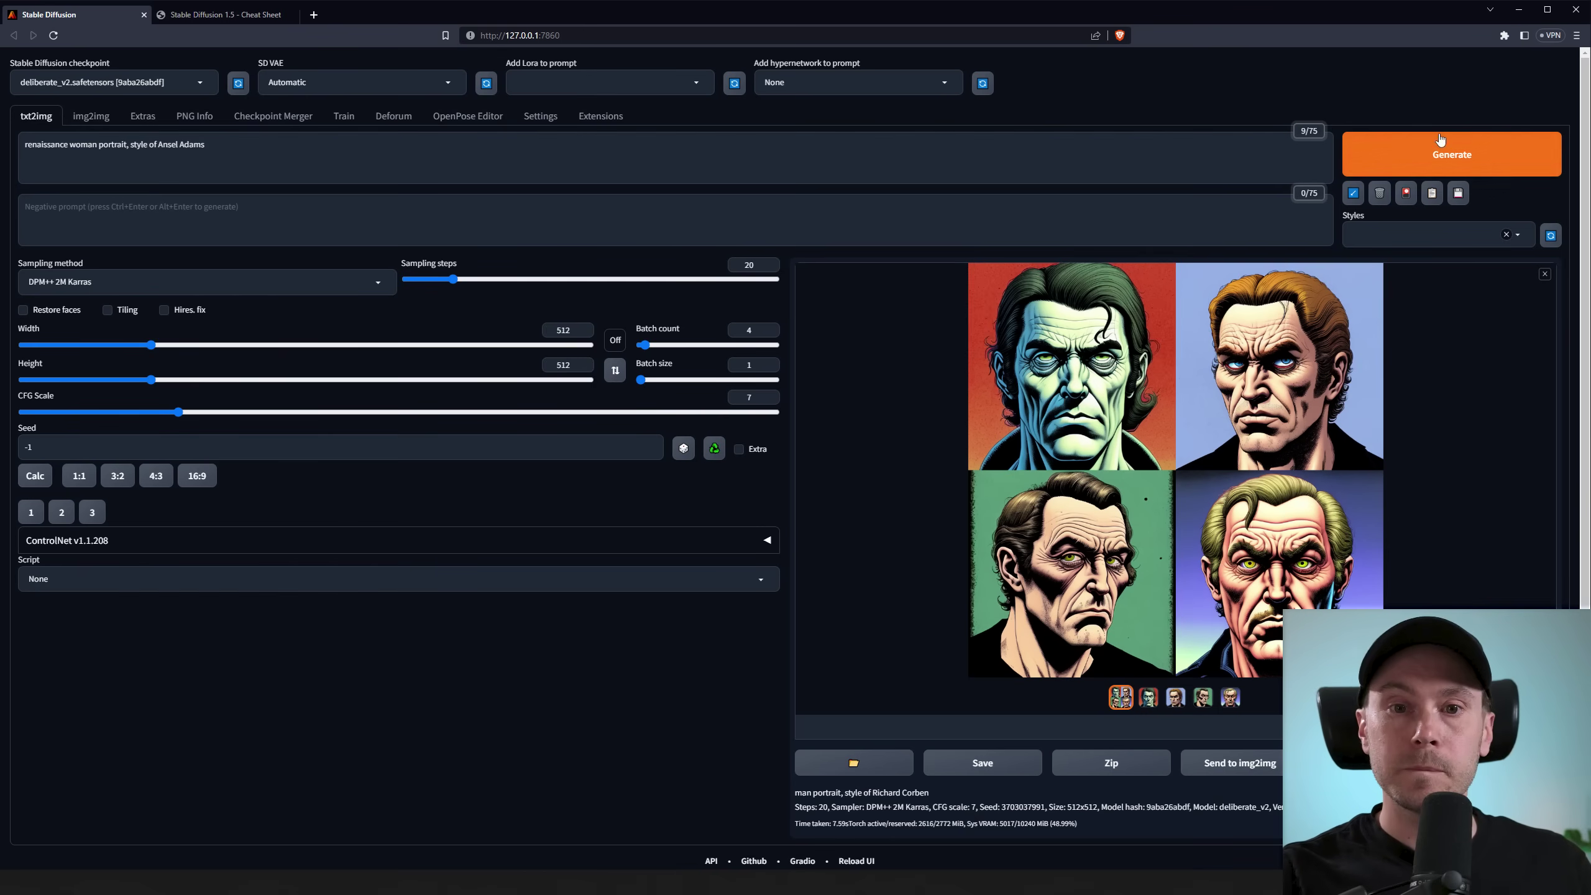
left_click(1440, 139)
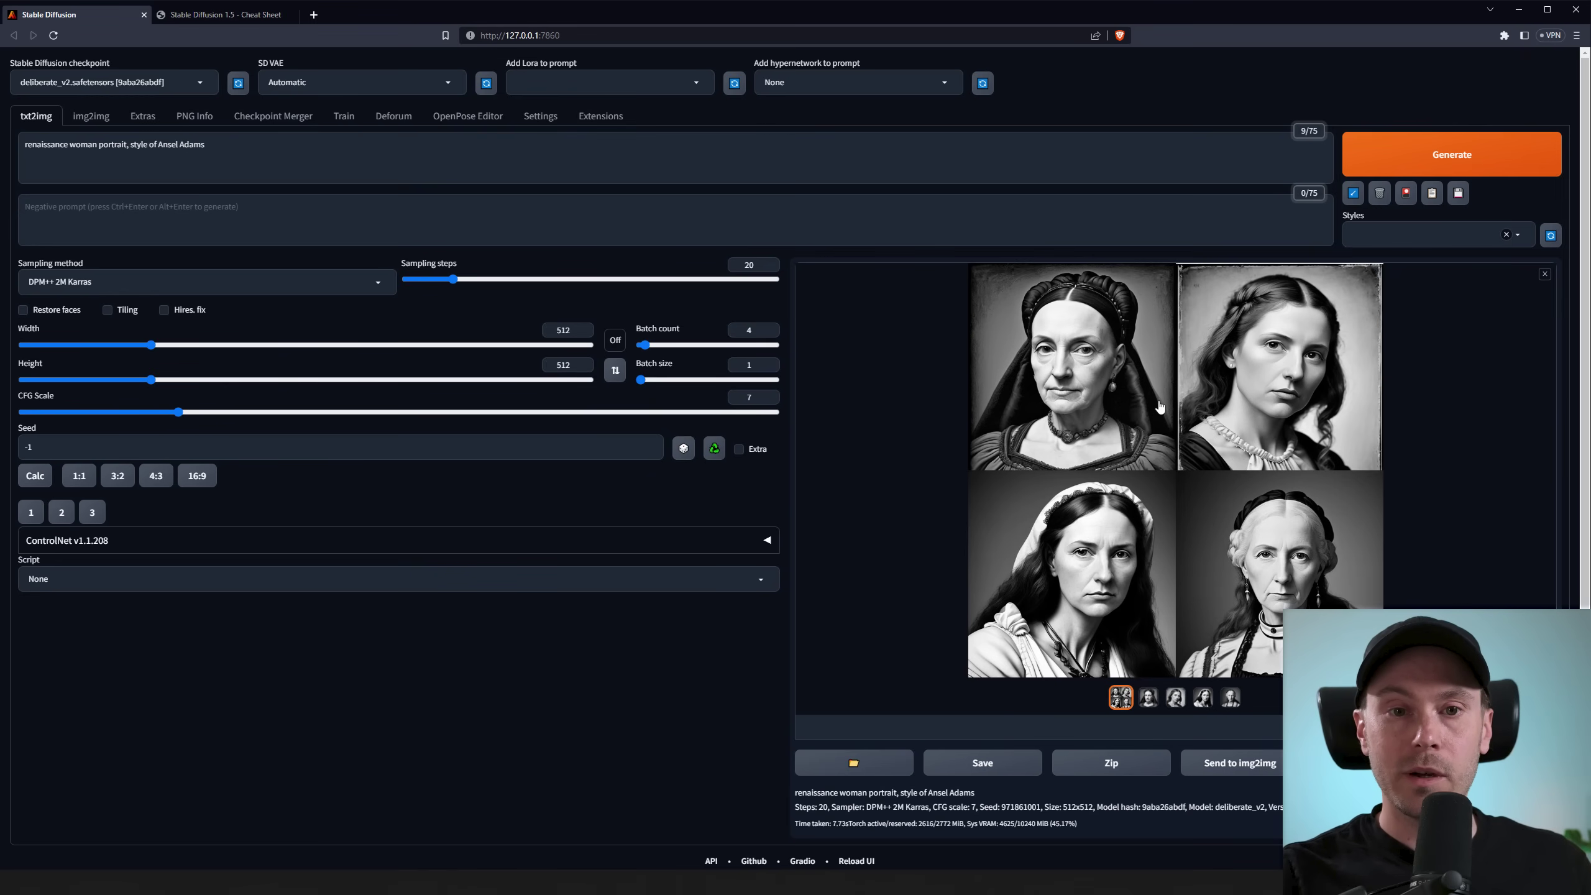
key("ctrl+Tab")
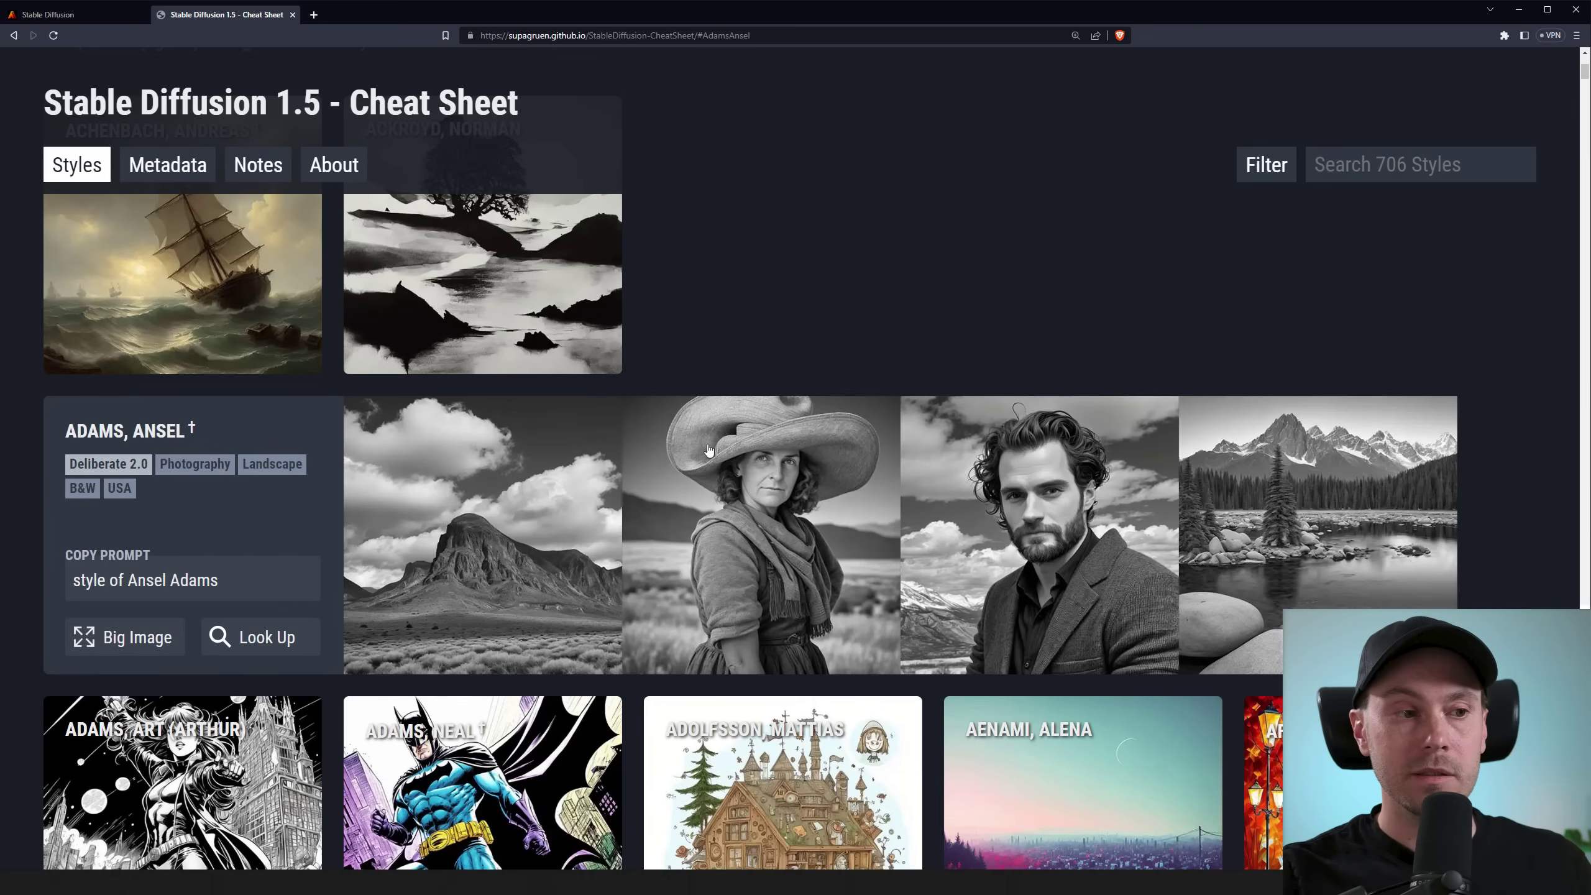
Compare the cheat sheet's Ansel Adams samples with the renaissance portraits, ending on the WebUI
left_click(83, 16)
left_click(226, 14)
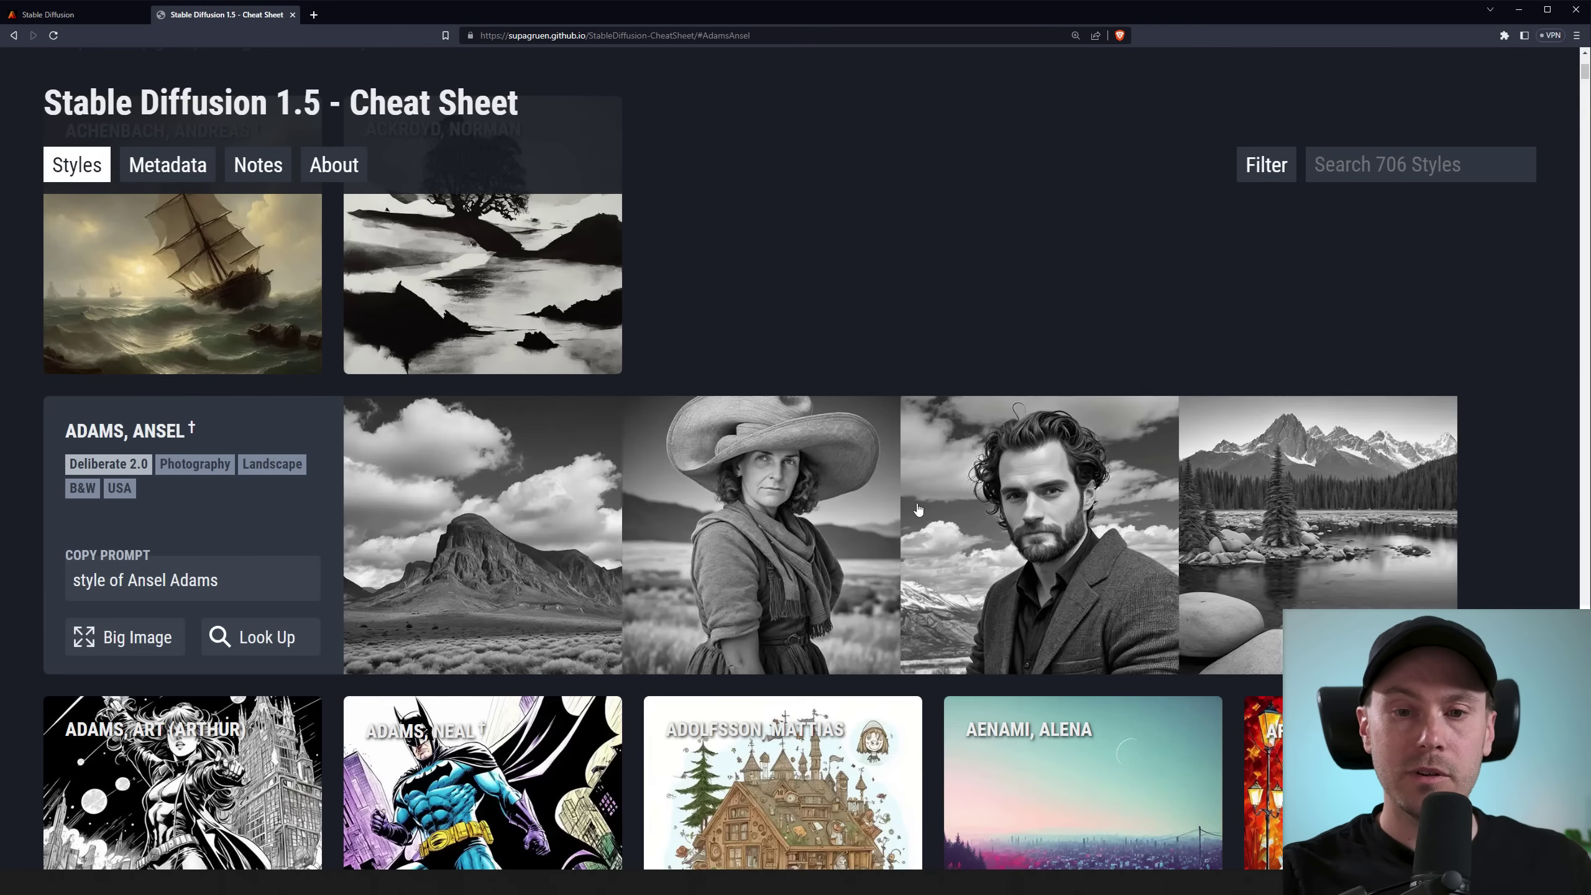
left_click(81, 15)
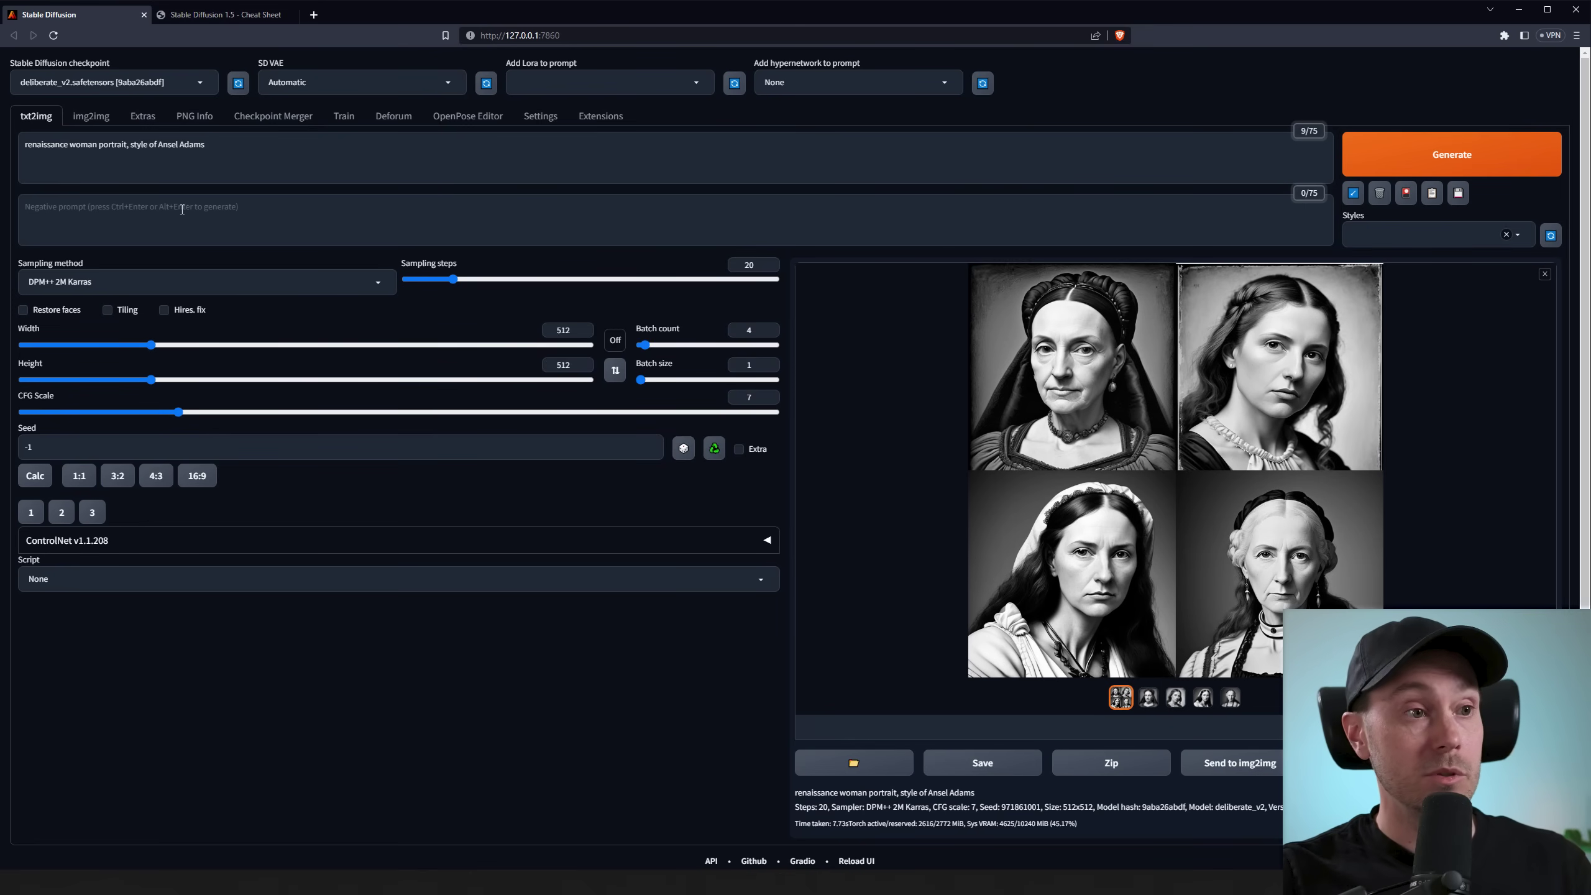
Delete the portrait subject and generate four Ansel Adams landscapes, viewing them full-screen
left_click_drag(132, 145, 25, 145)
key("BackSpace")
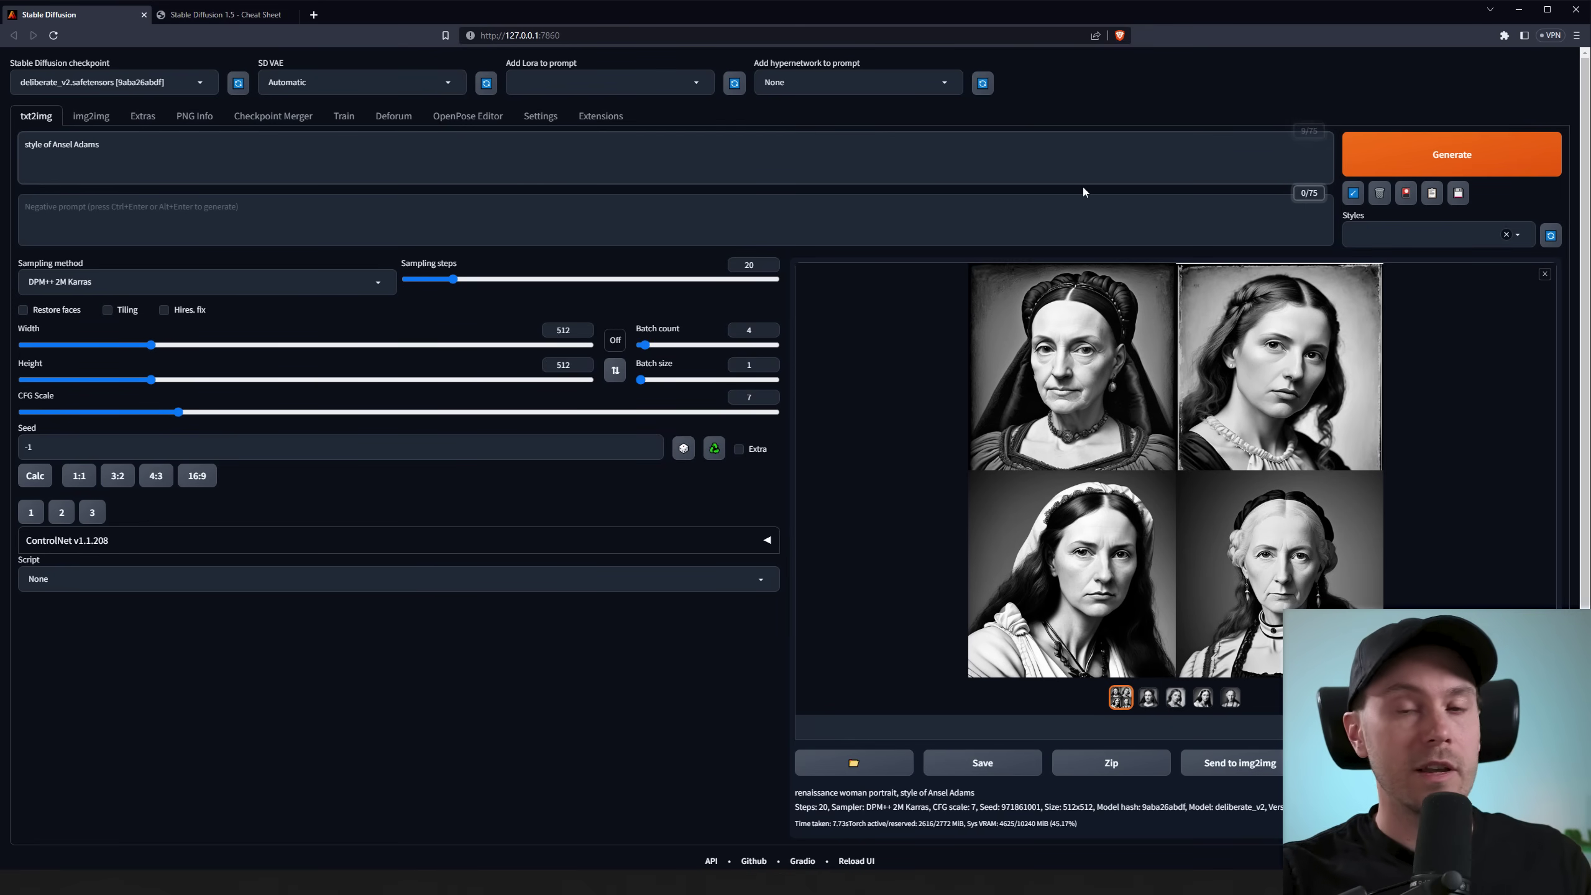
left_click(1441, 156)
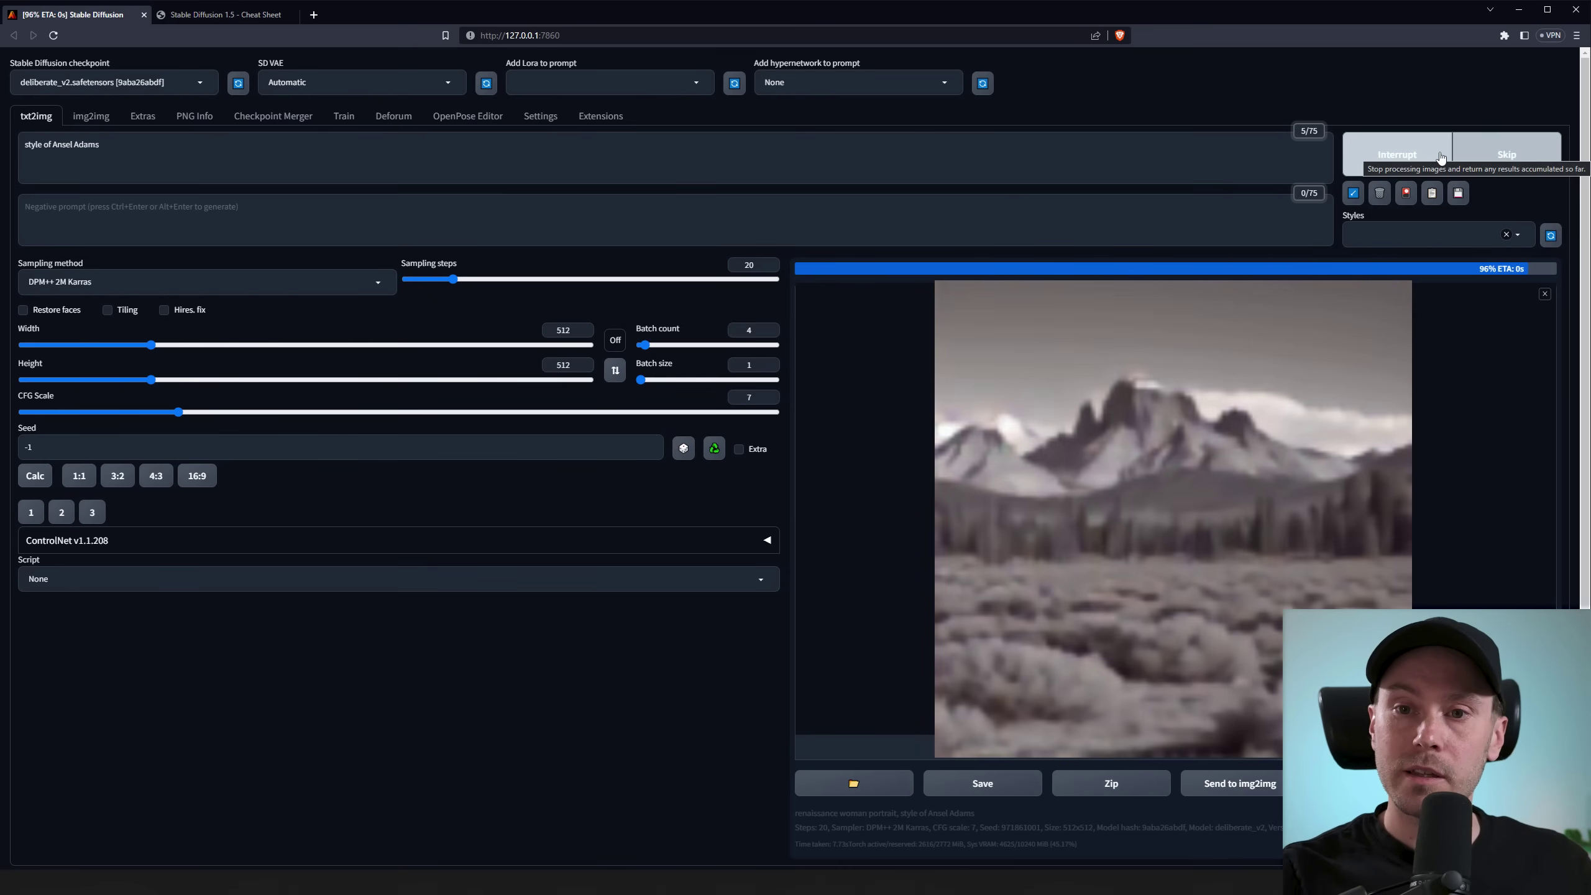
left_click(1168, 350)
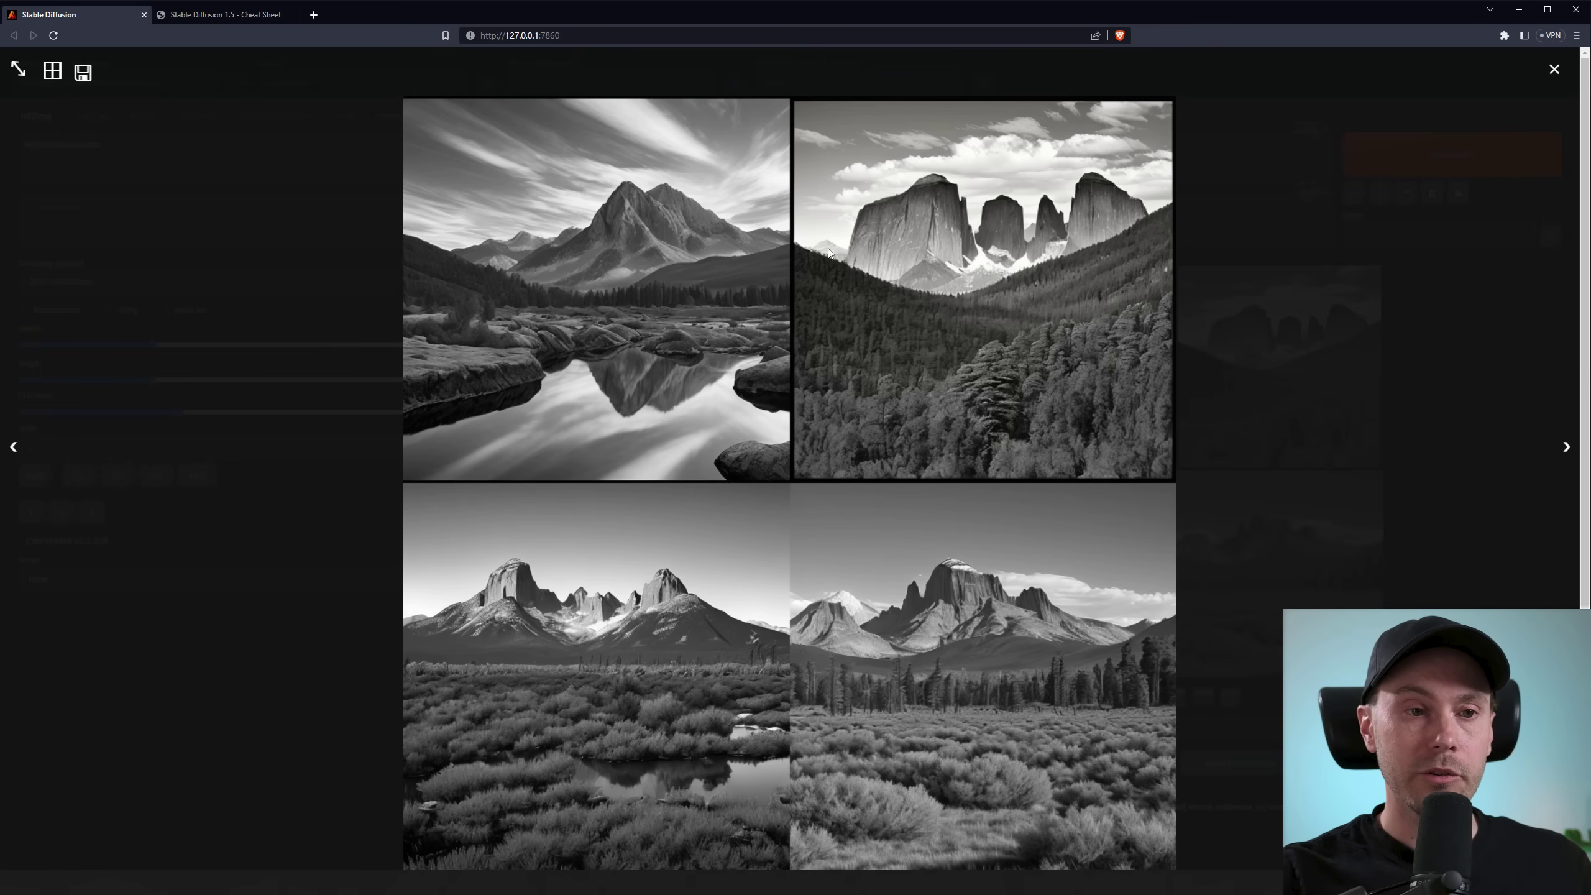
left_click(226, 15)
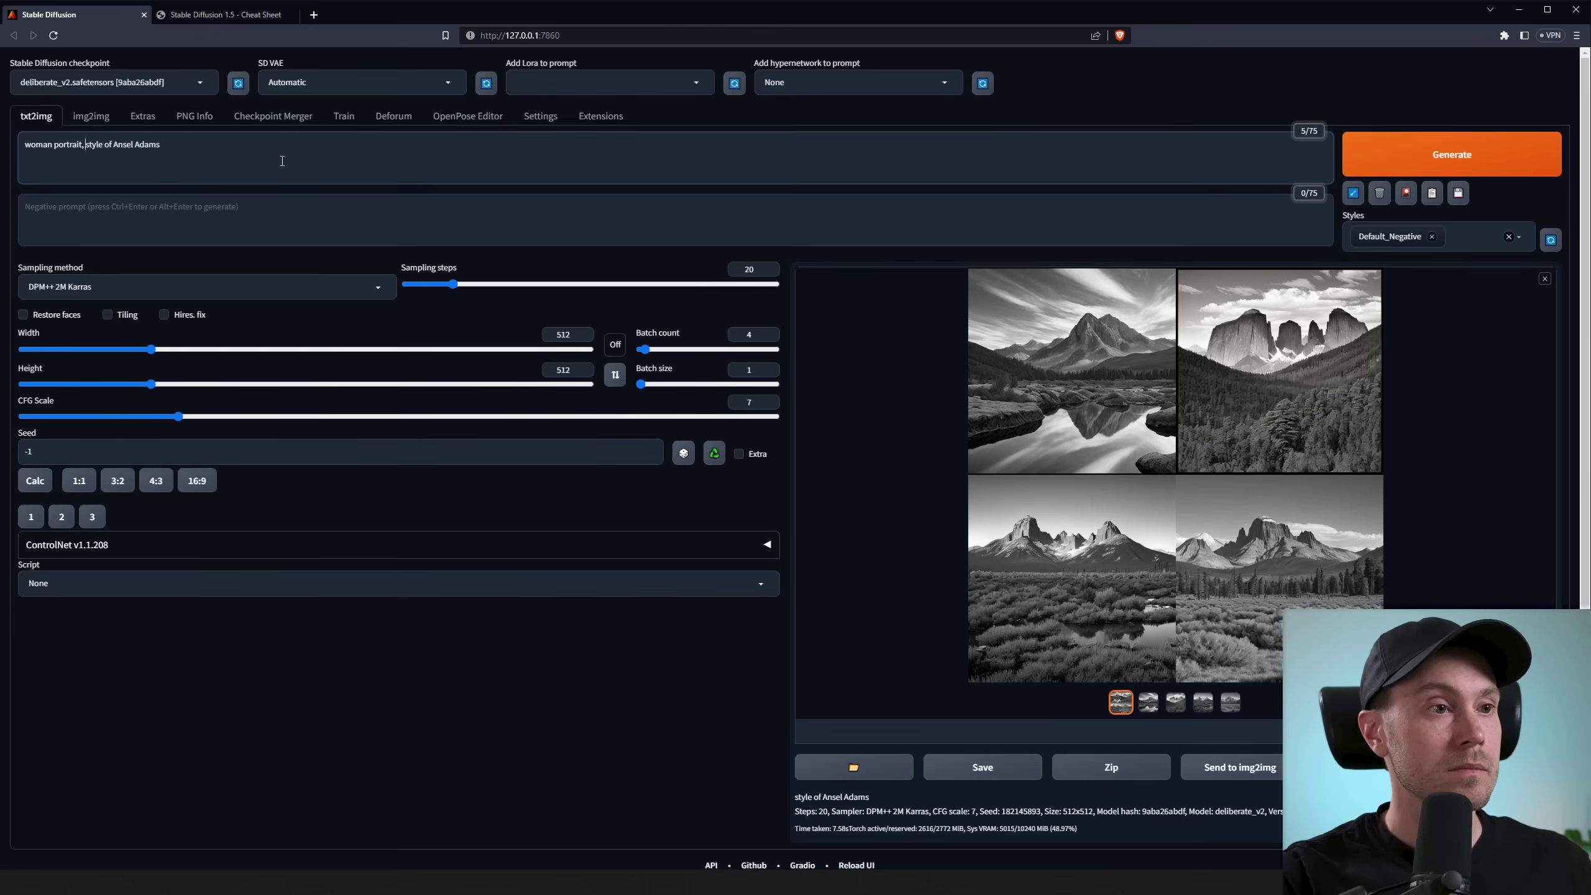
Generate Ansel Adams woman portraits with the Default_Negative style and inspect the grid full-screen
left_click(1437, 154)
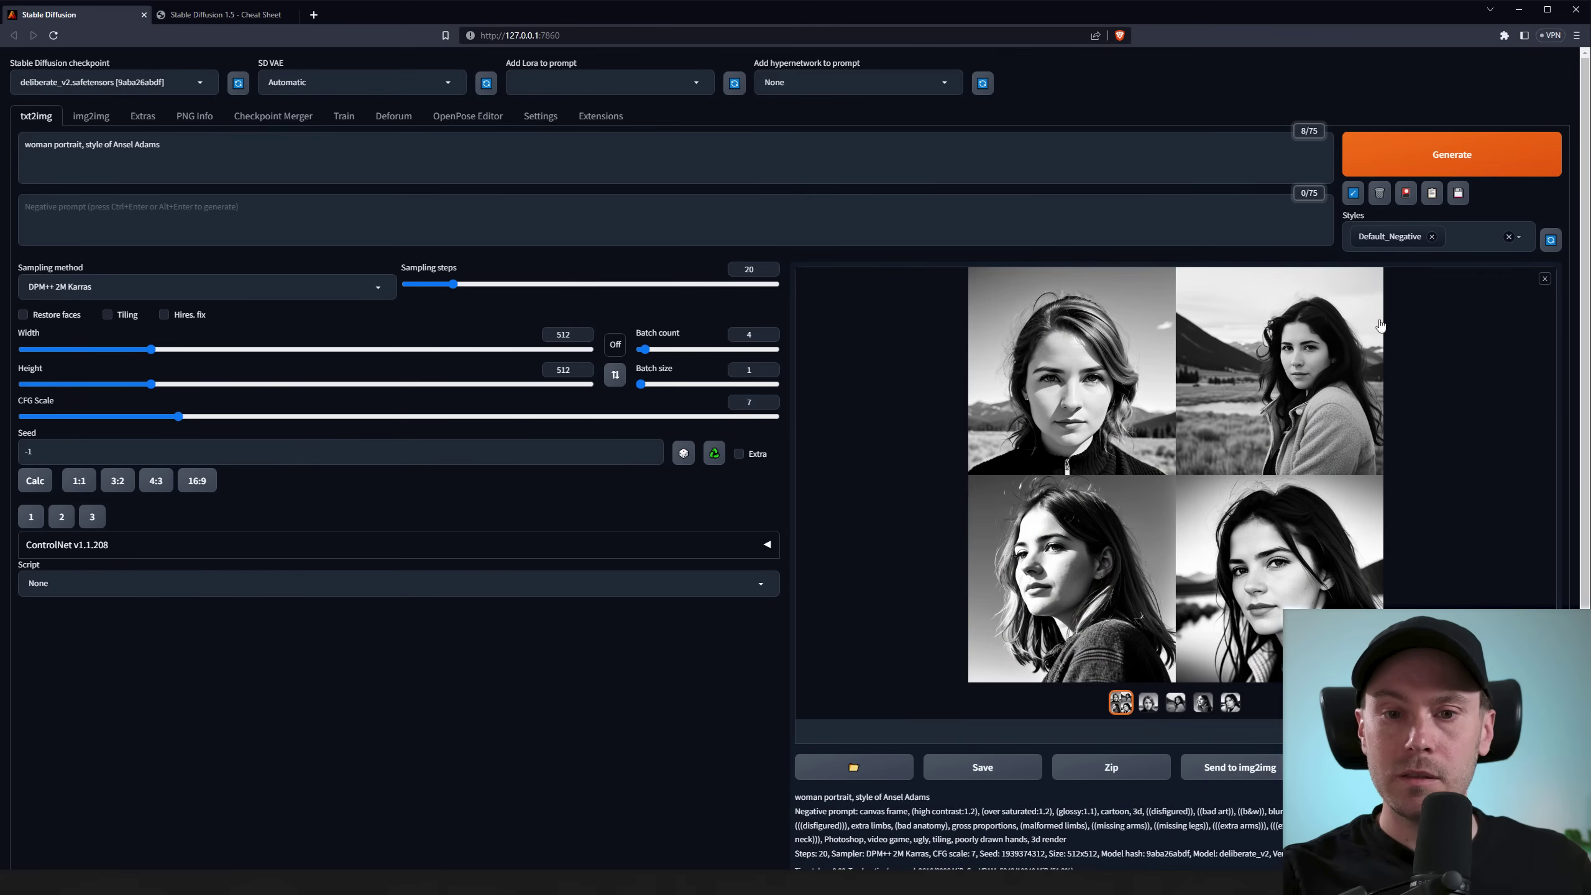
left_click(1176, 342)
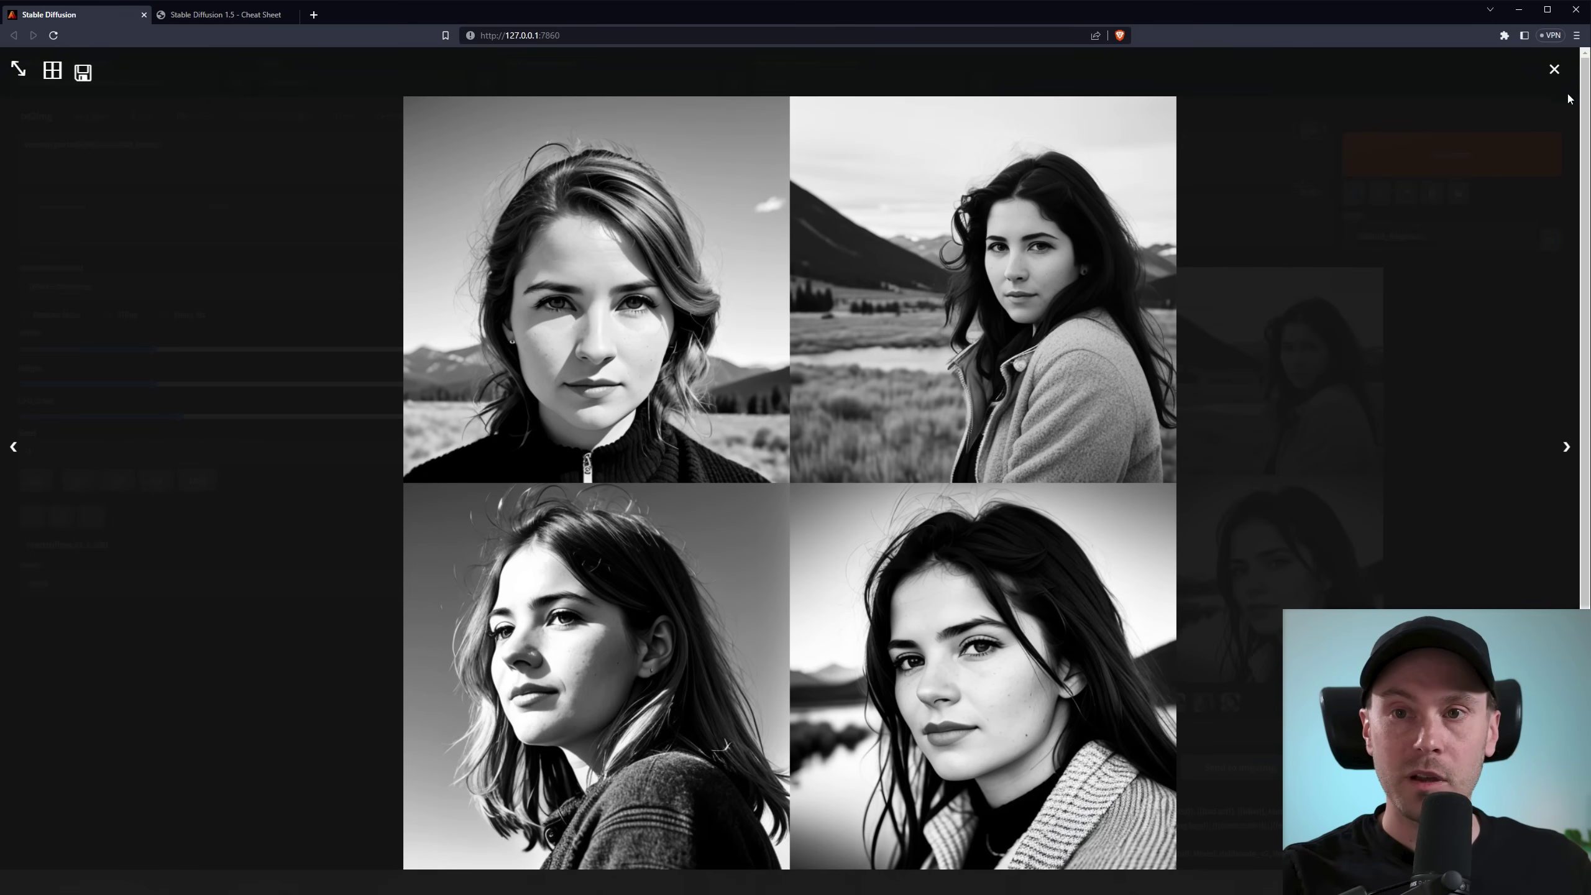
left_click(1554, 72)
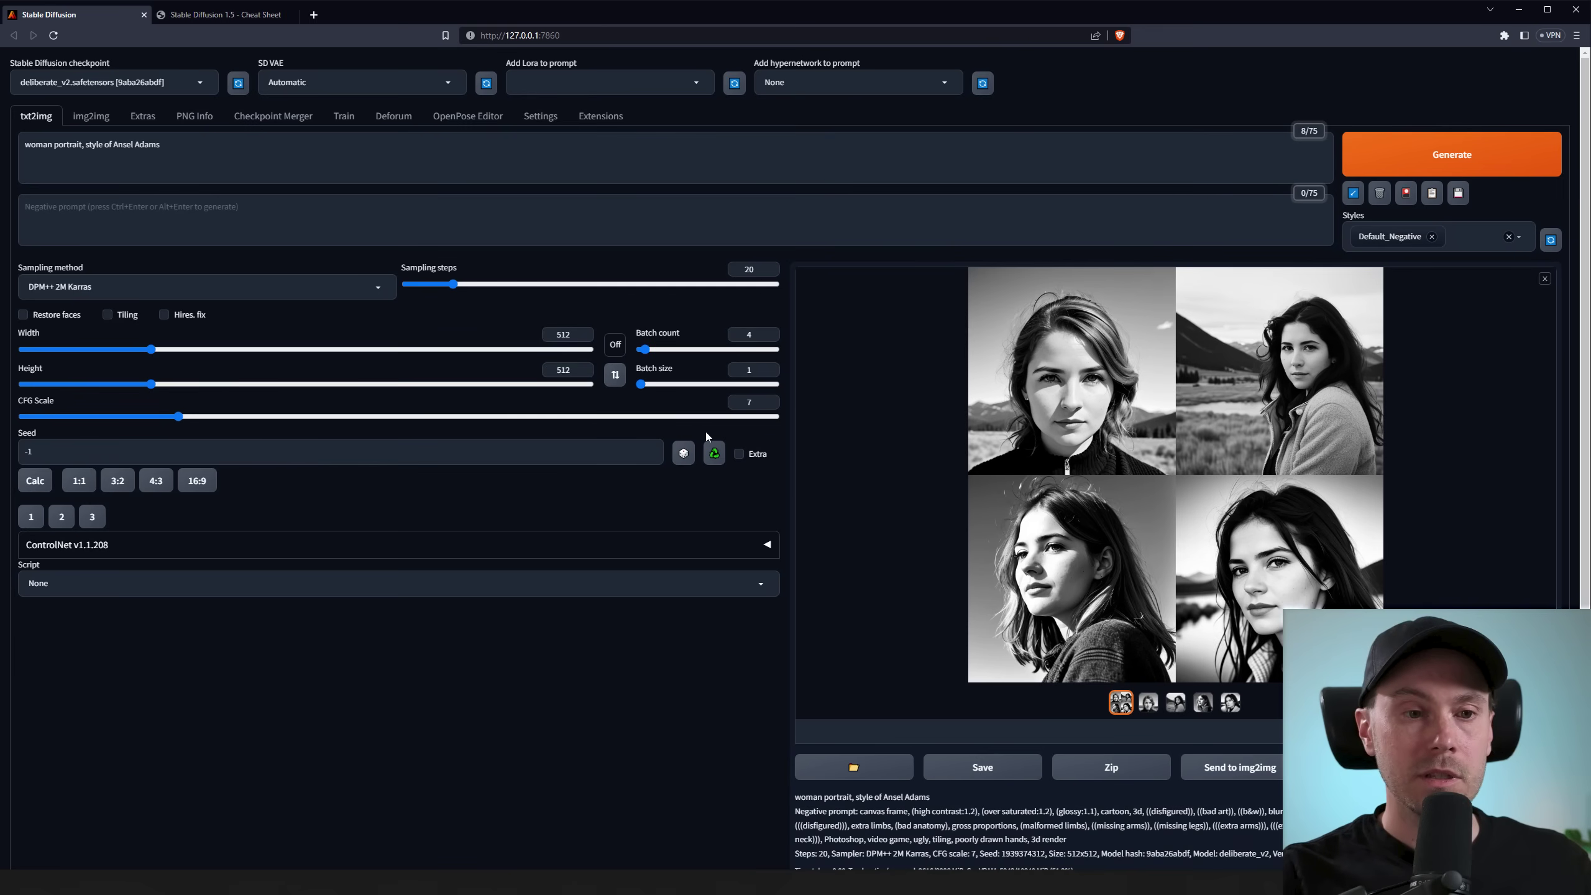
left_click(1123, 398)
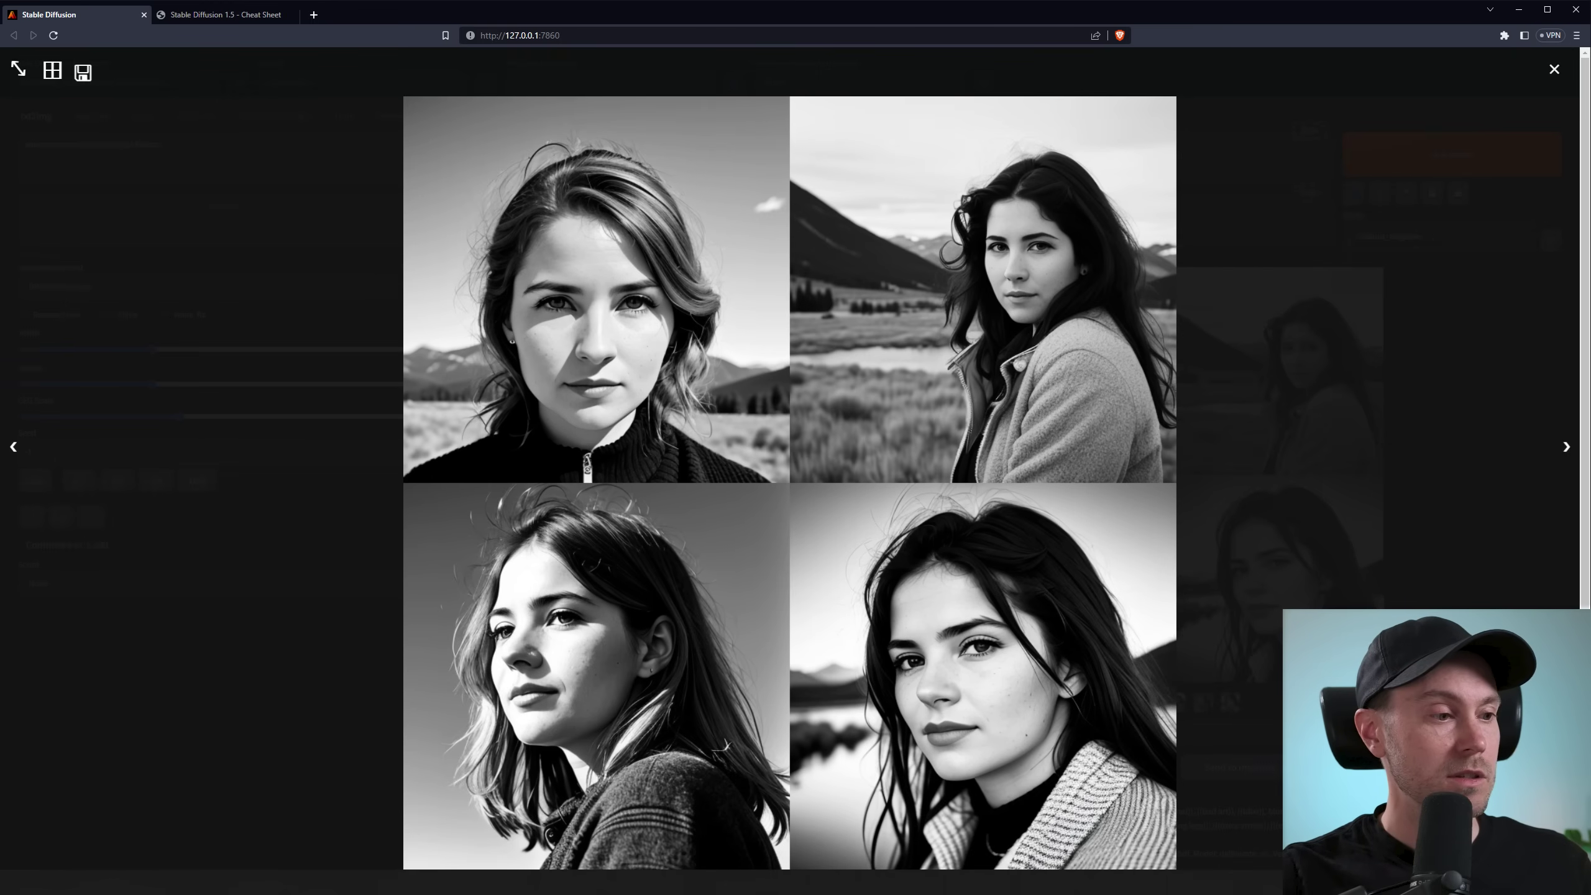
left_click(188, 495)
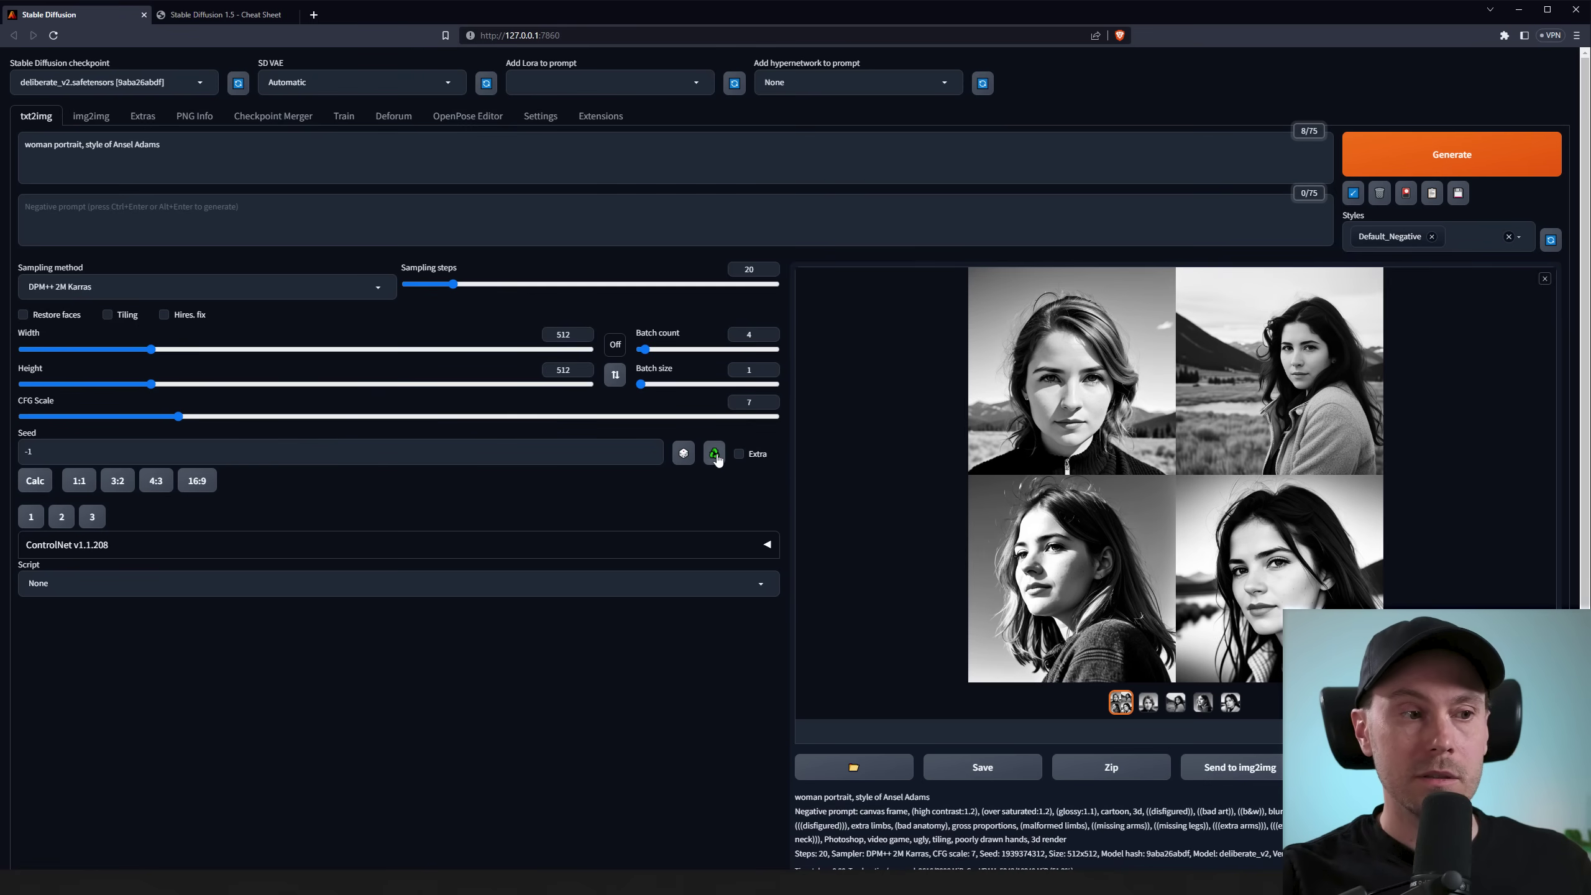
left_click(715, 454)
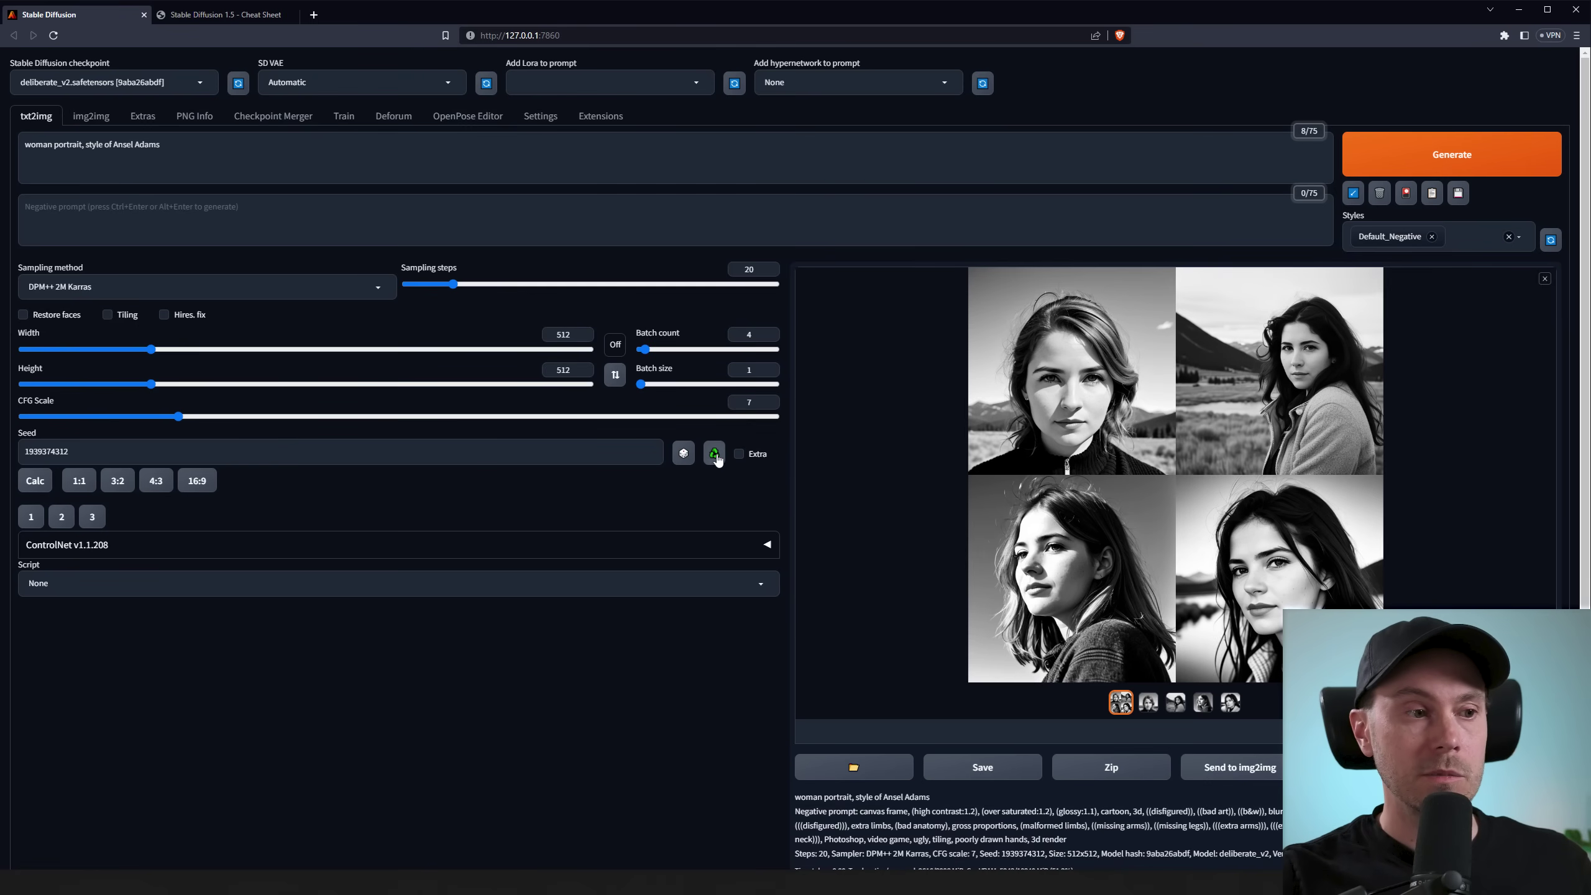
left_click(1433, 236)
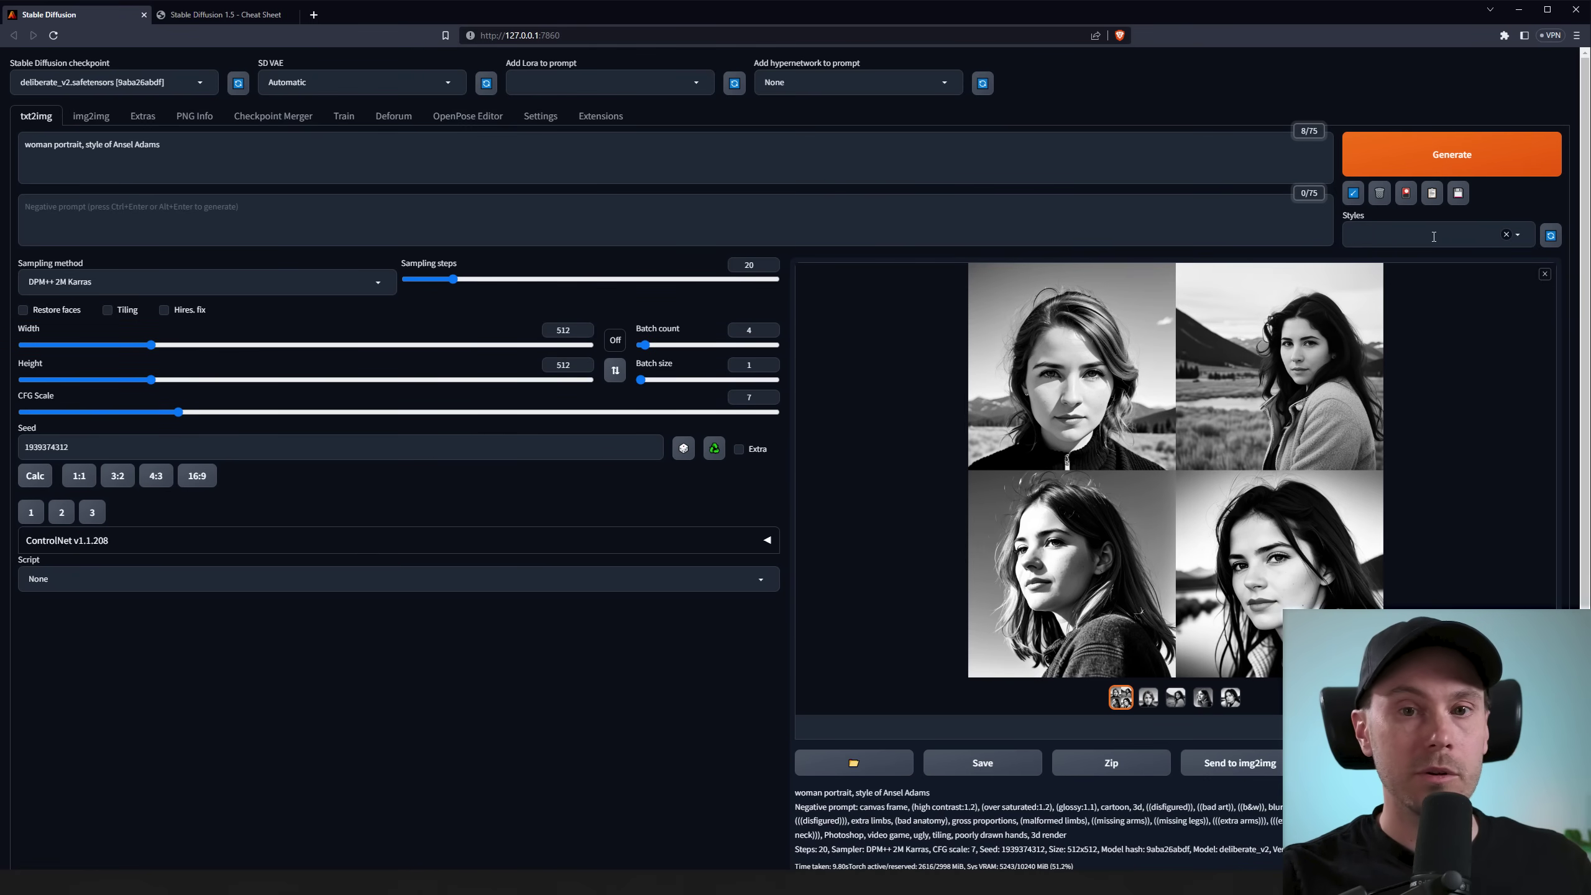
left_click(1424, 159)
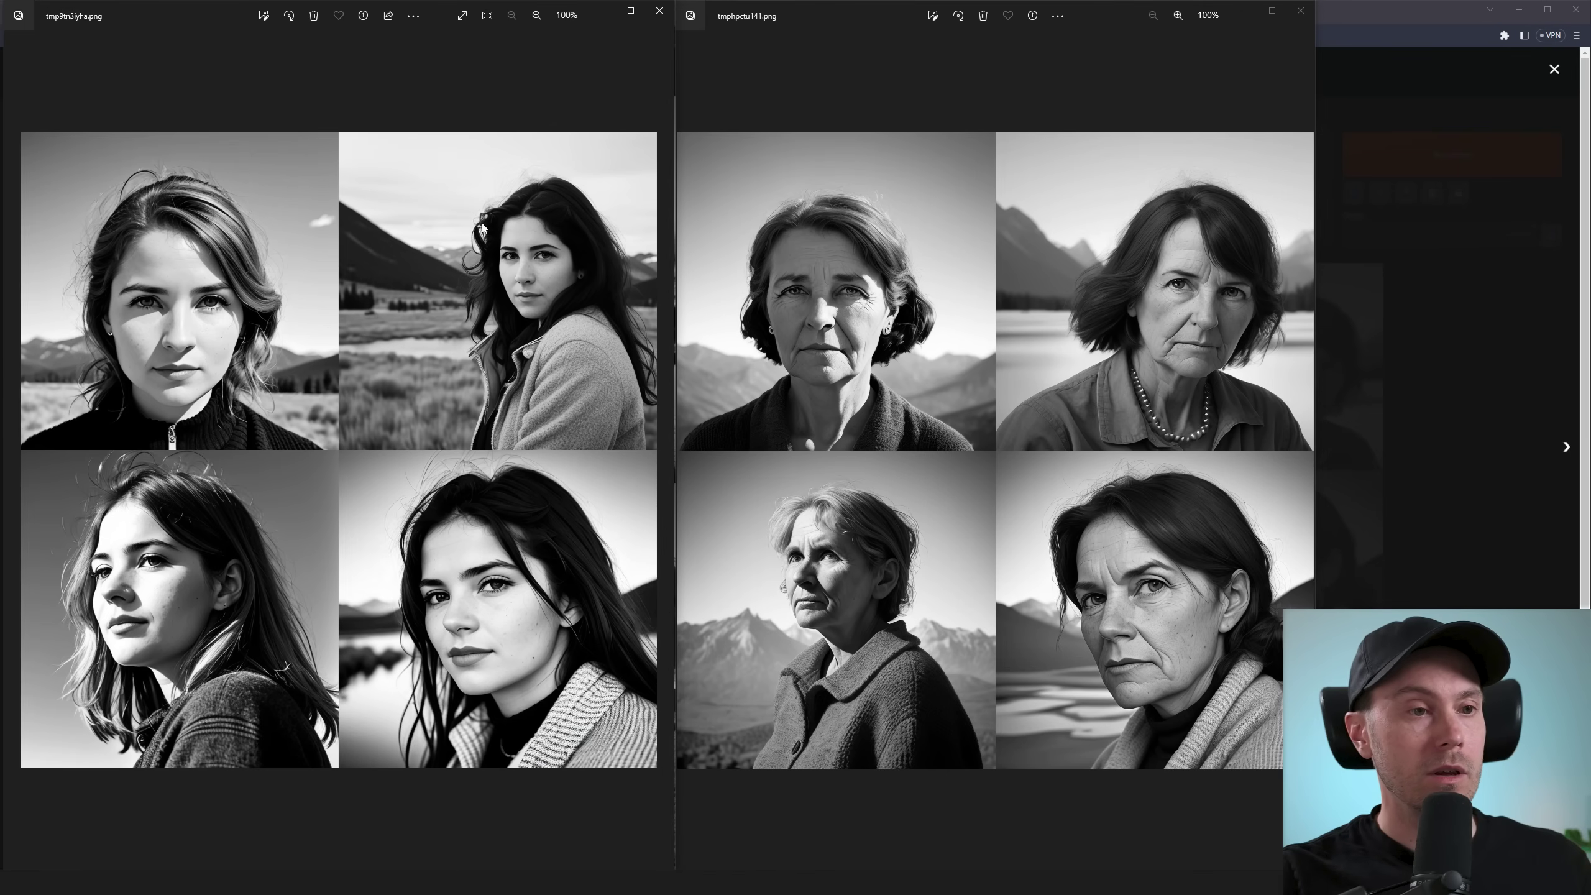
Focus the Photos window showing the negative-prompt woman portraits for side-by-side comparison
left_click(488, 257)
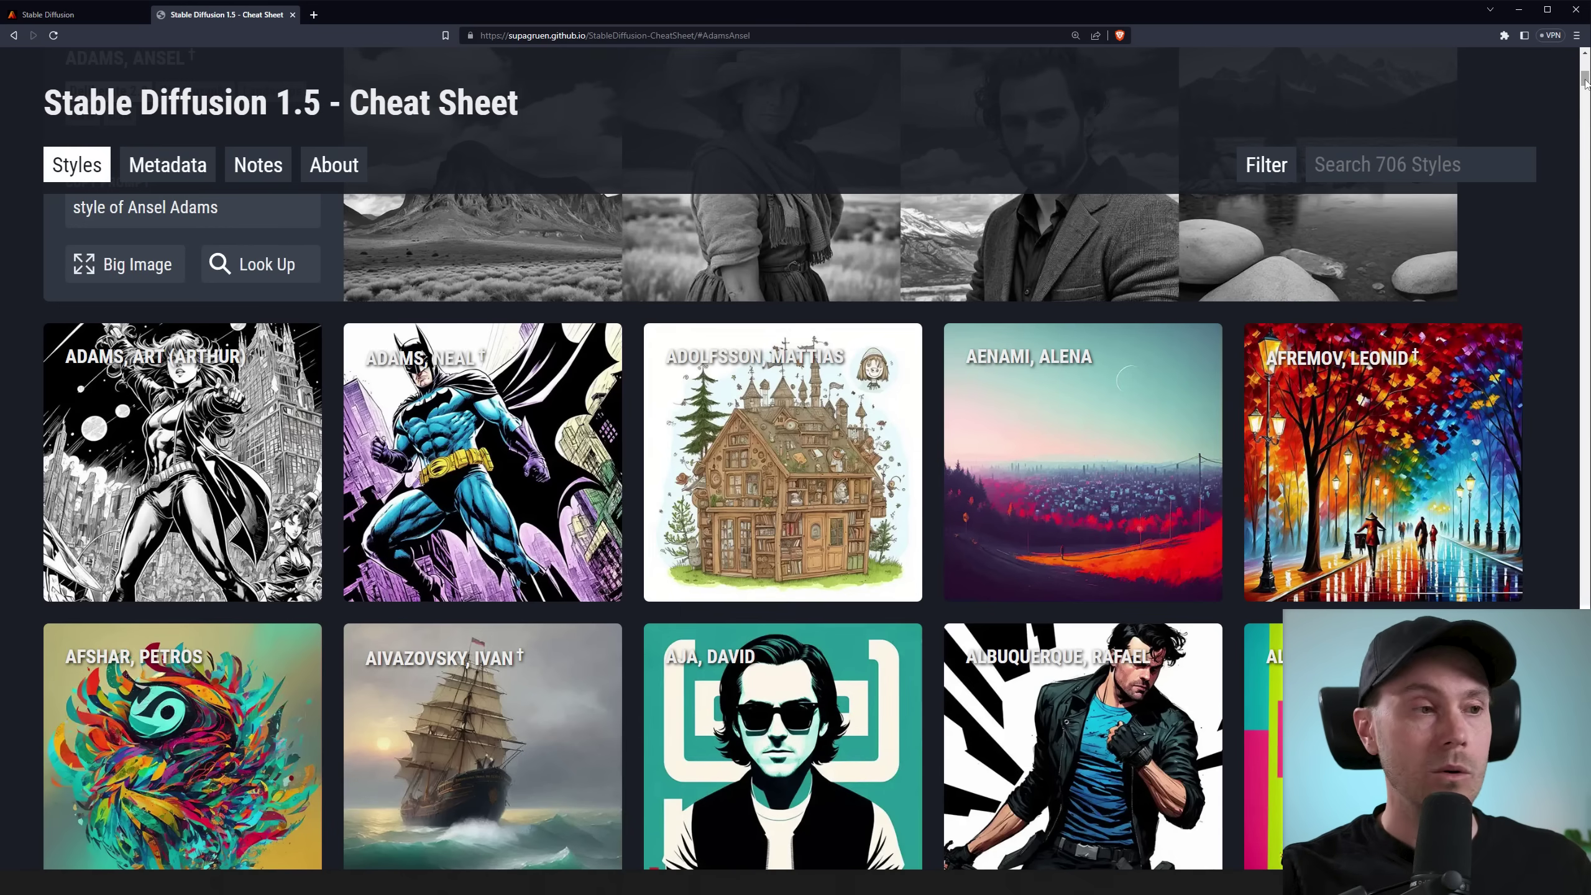
Scroll the cheat sheet's styles gallery past the D names to the Edlin–Eng artists
scroll(1468, 403, "down", 20)
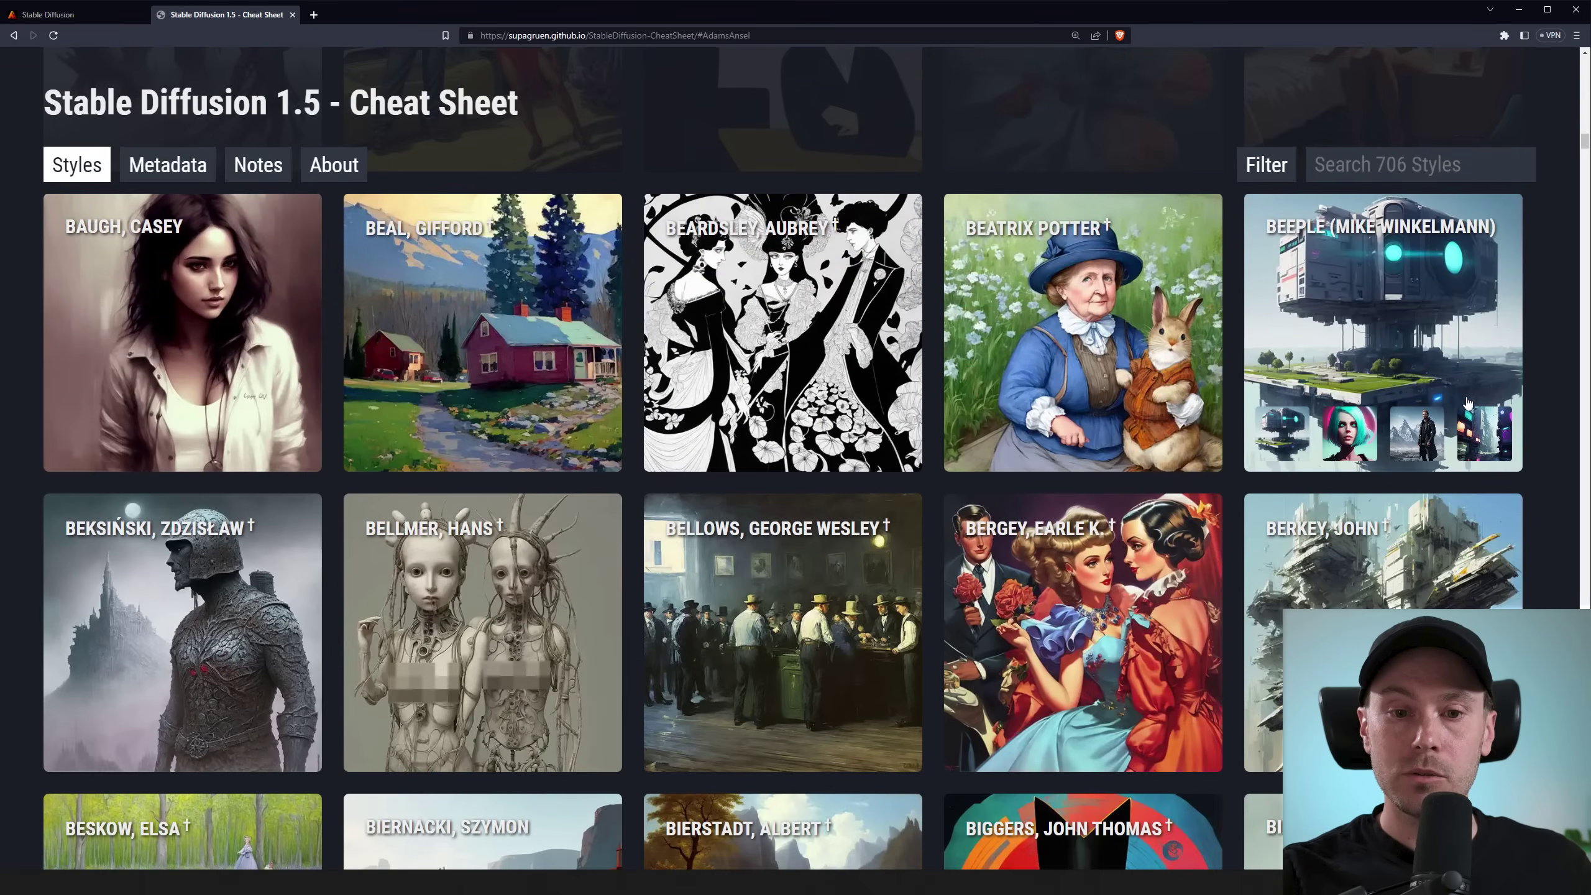
scroll(1468, 403, "down", 20)
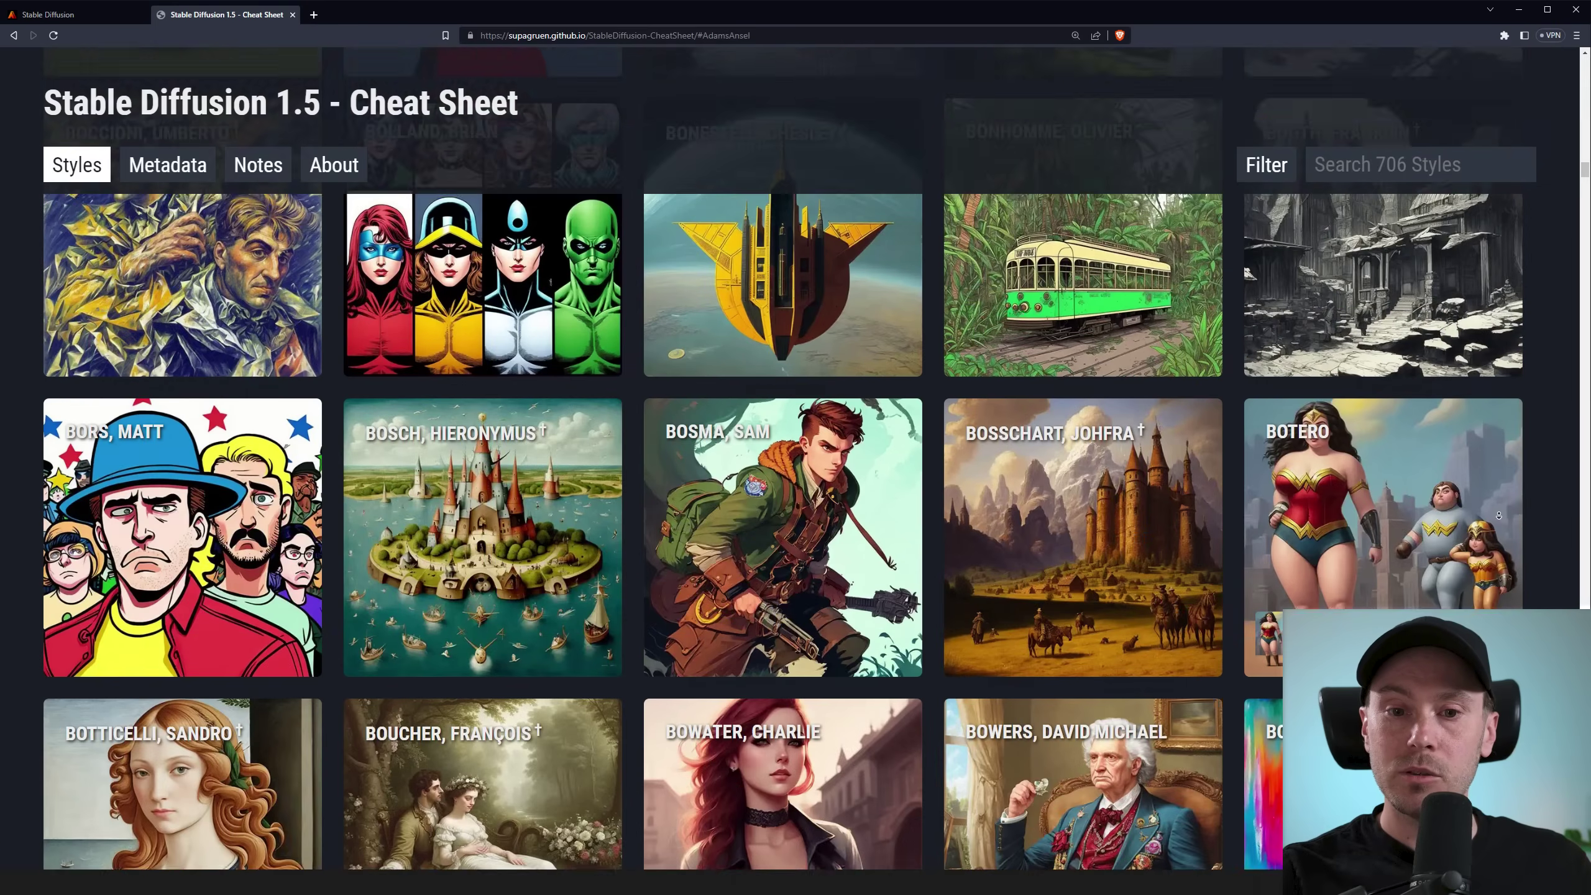
scroll(1499, 516, "down", 20)
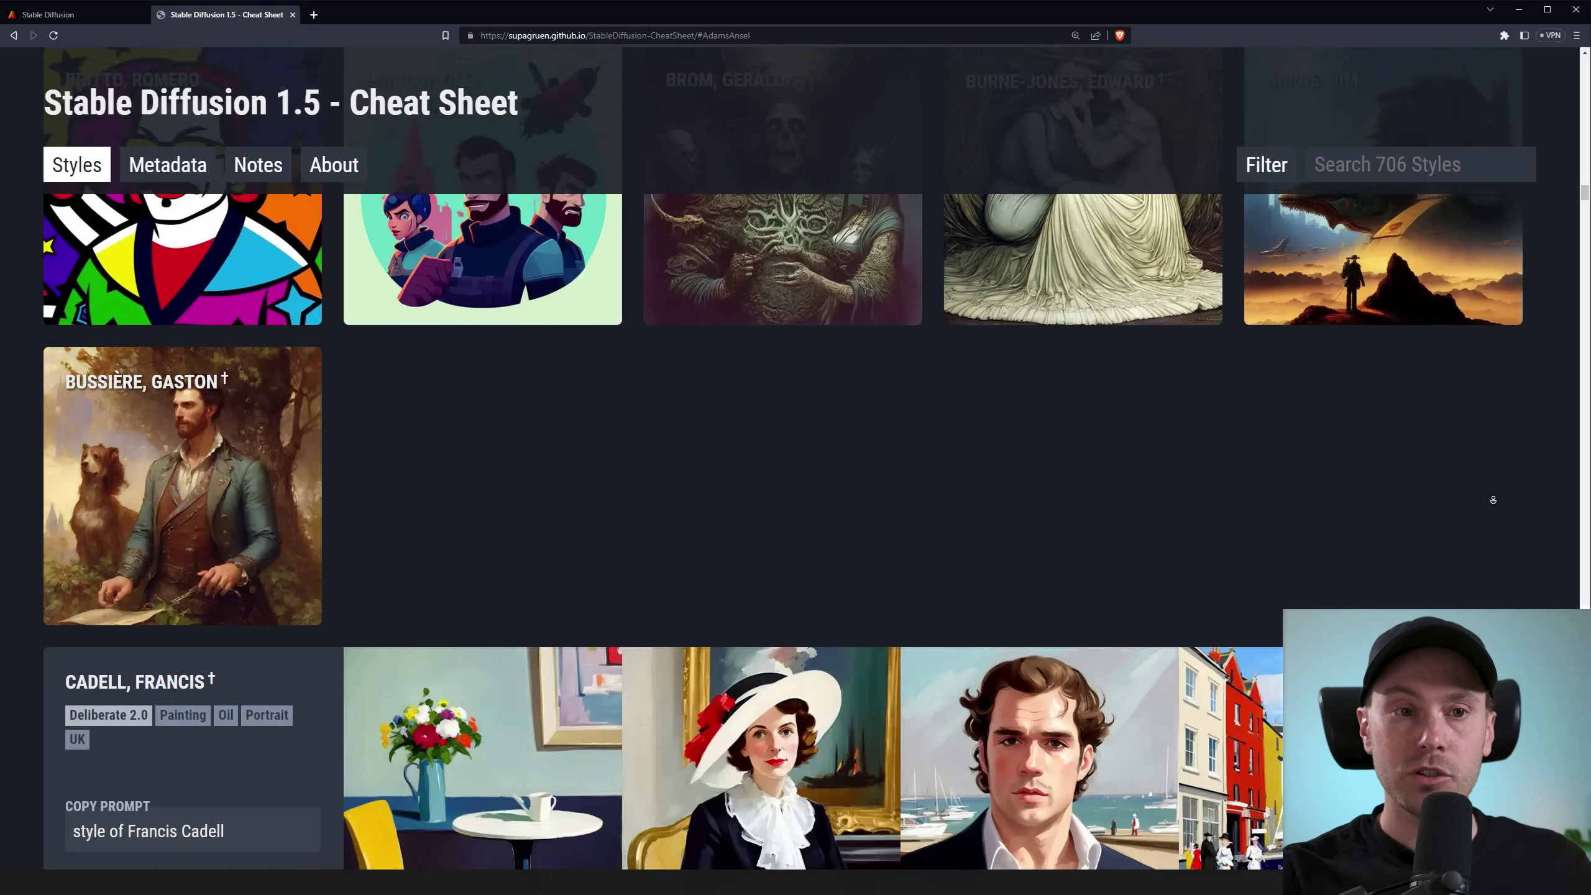
scroll(1494, 500, "down", 18)
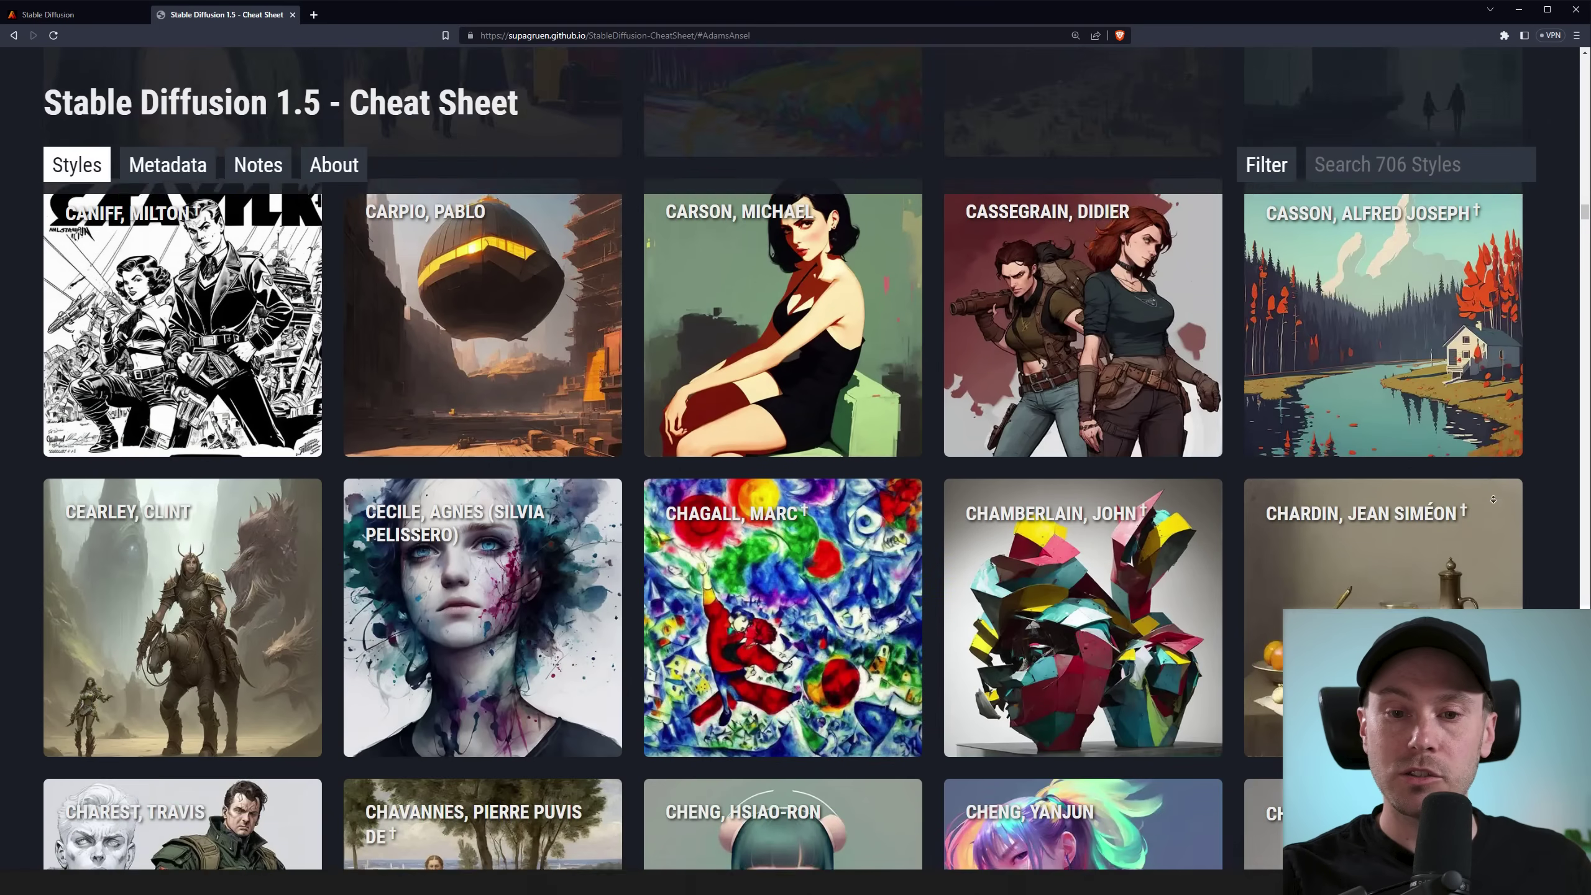
scroll(1494, 500, "down", 17)
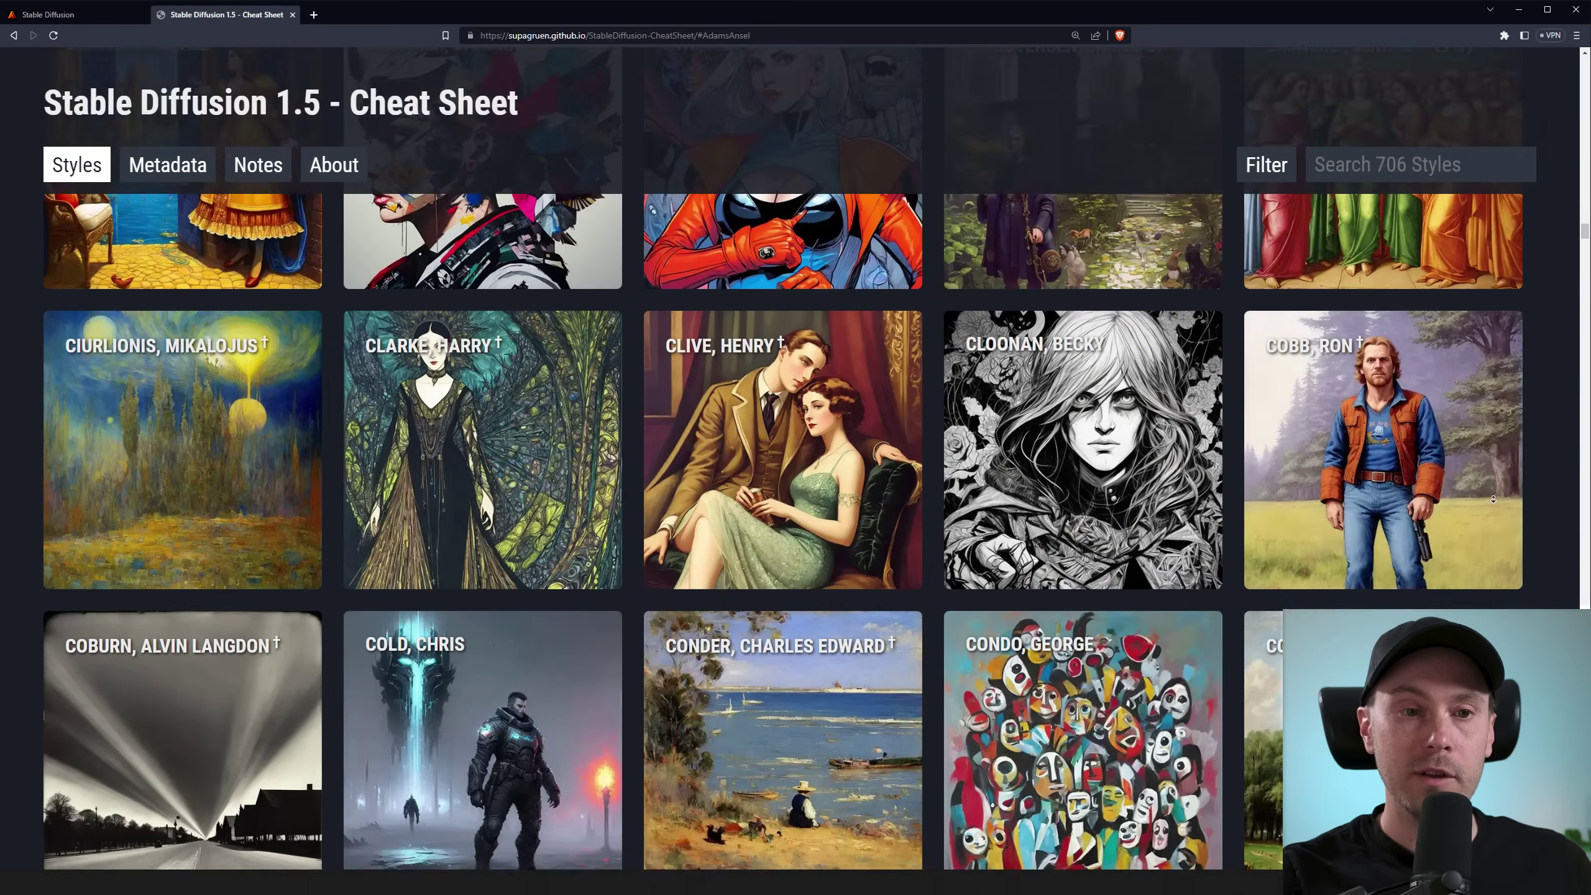
scroll(1494, 500, "down", 20)
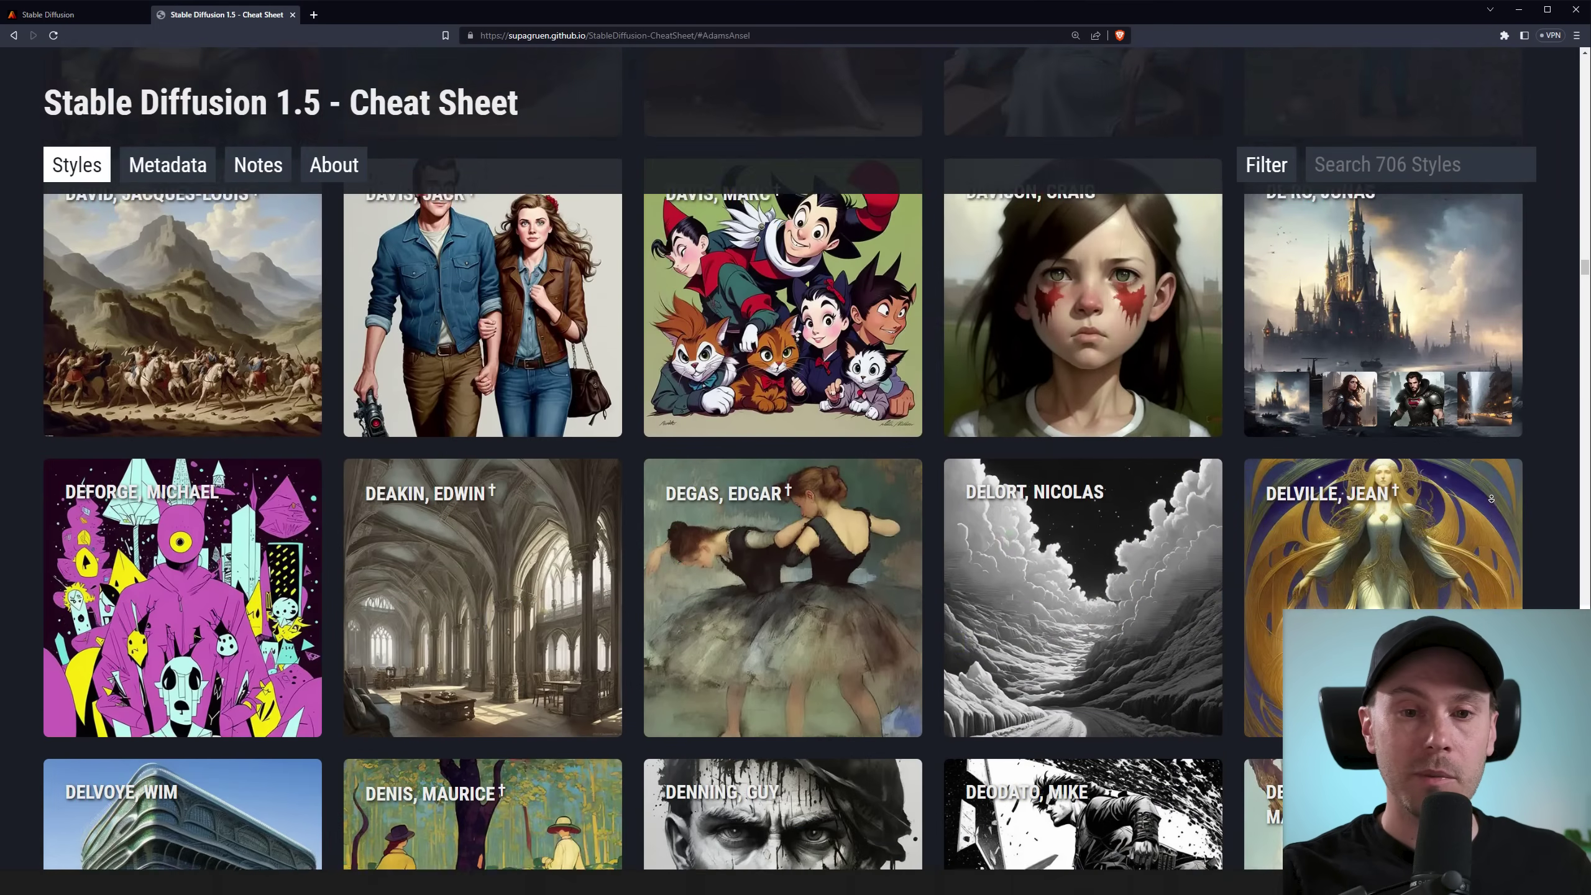
scroll(1492, 499, "down", 20)
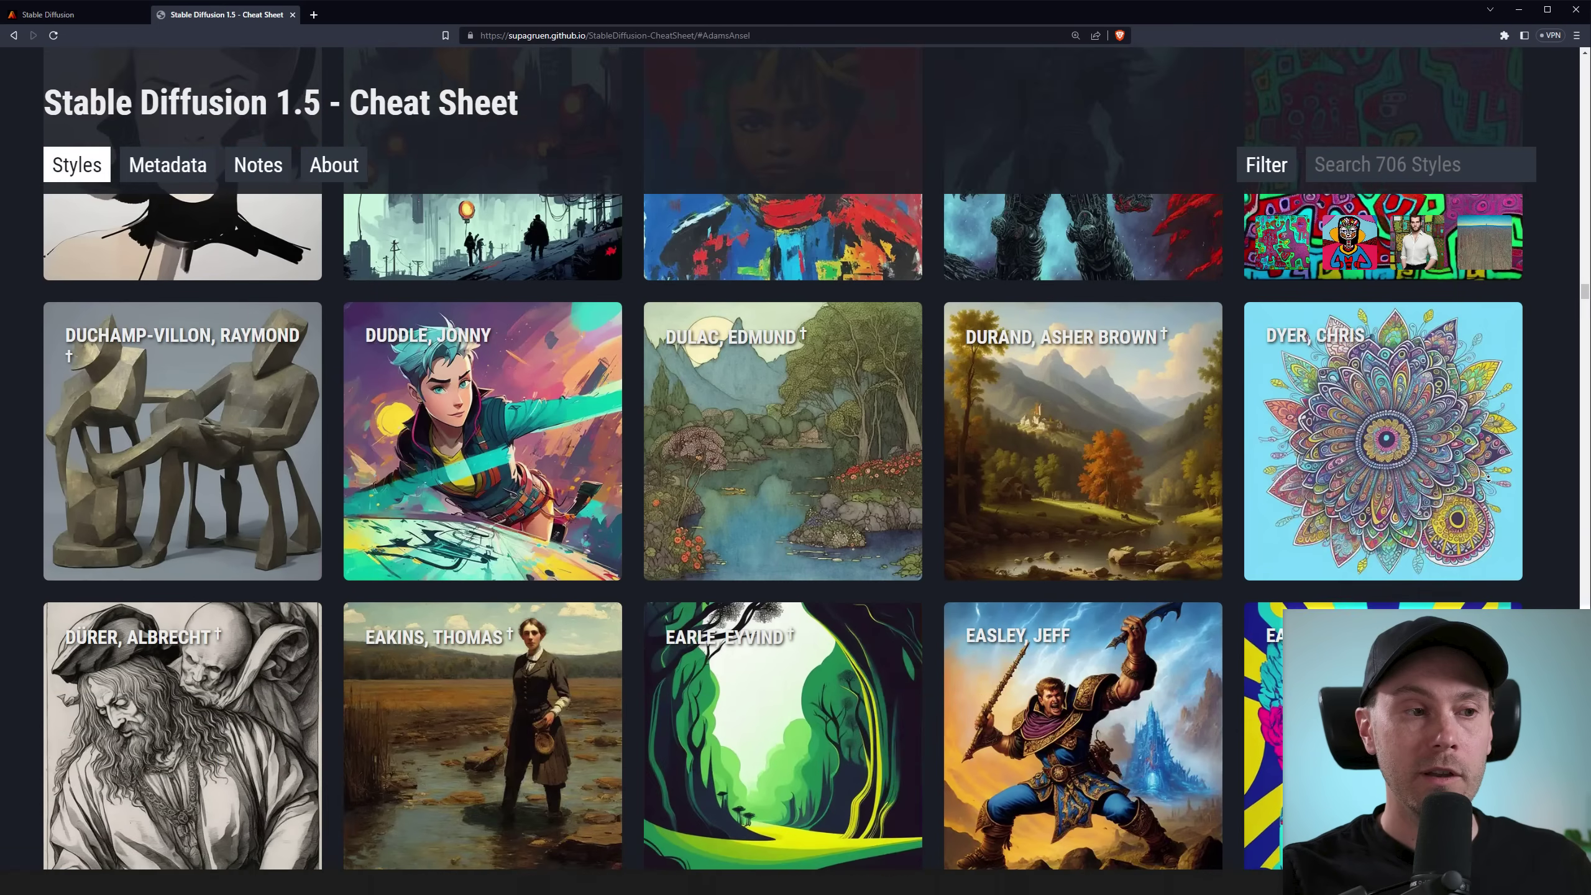
scroll(1488, 478, "down", 5)
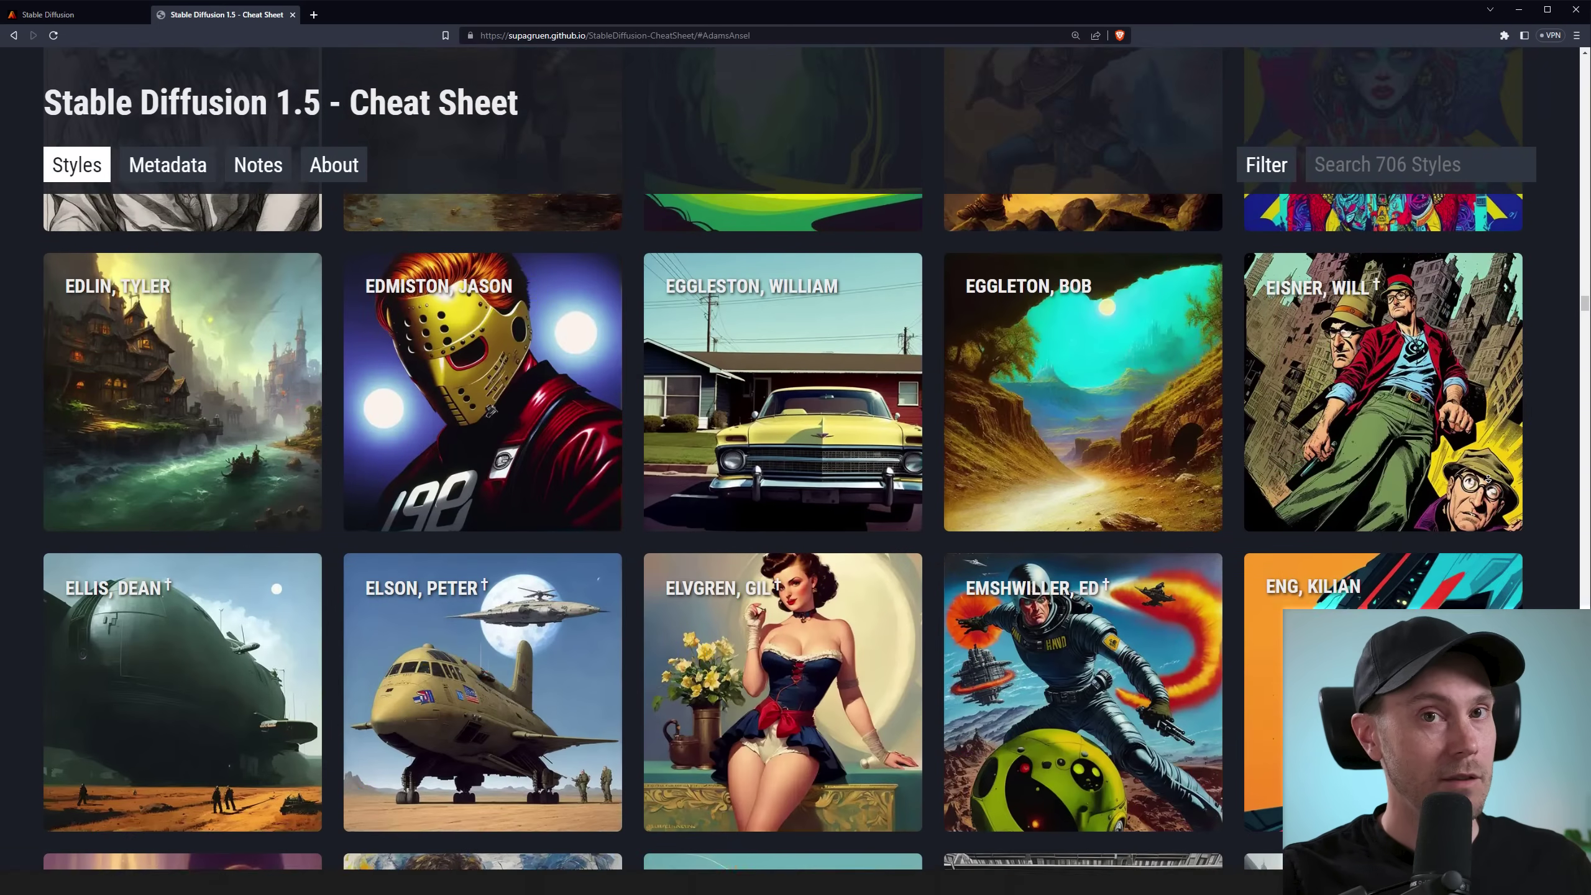